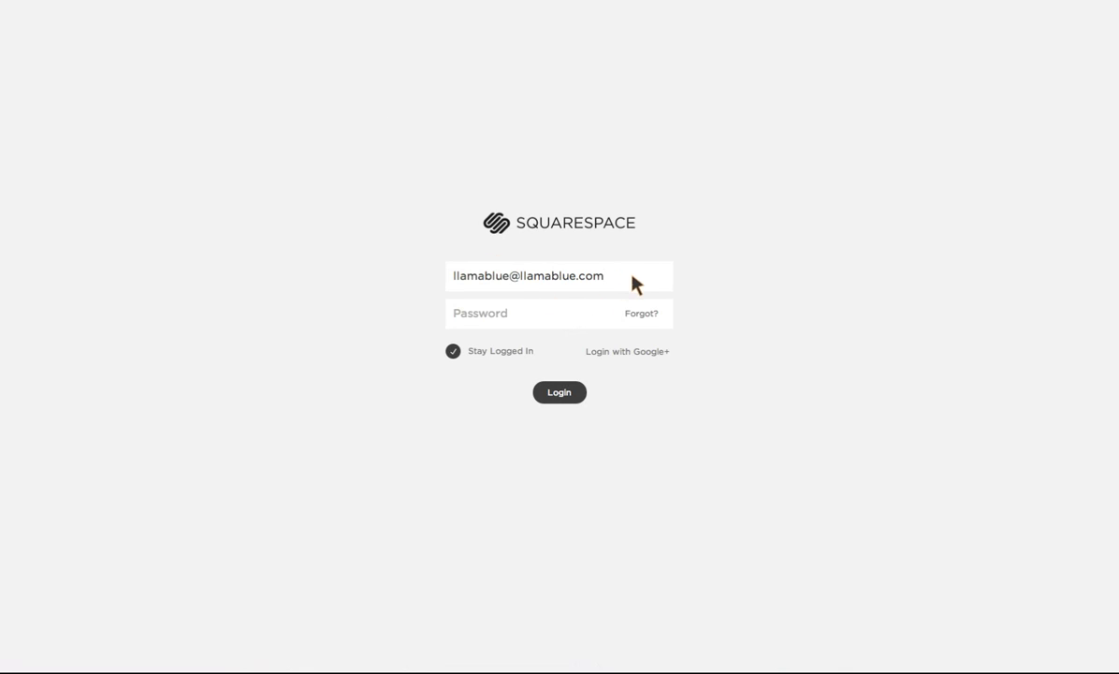
Log in to the website account by entering the account password
click(483, 320)
text(•••••••••••)
click(565, 396)
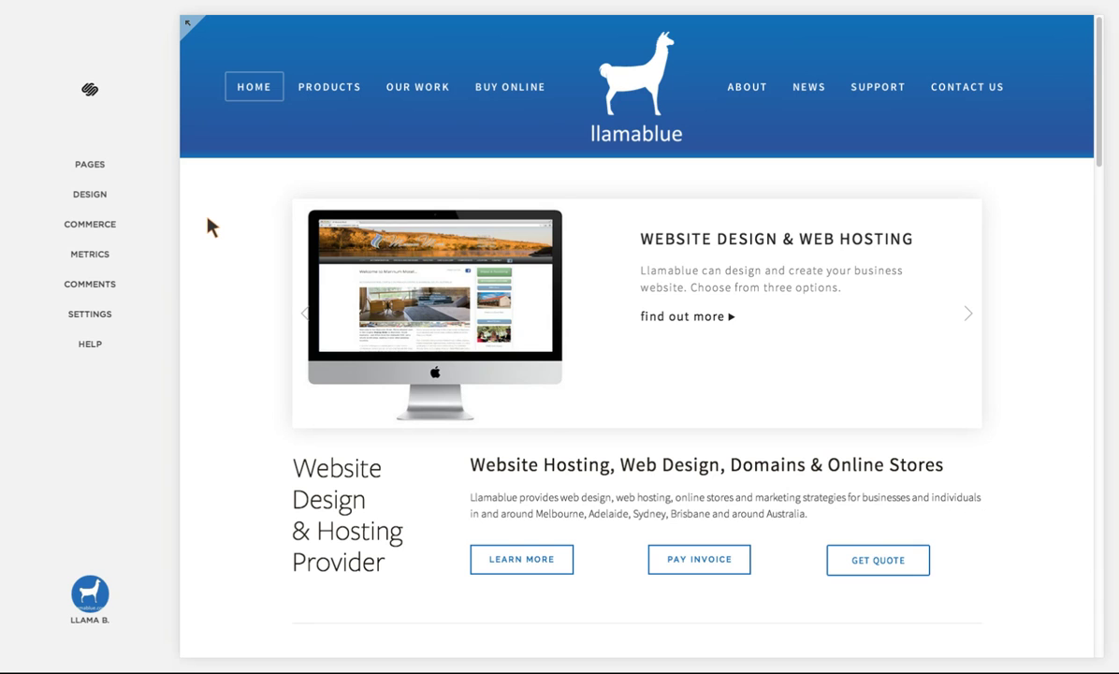
Examine the site's page structure, including the News folder's subpages, the secondary navigation and the unlinked pages, and compare it with the home page
click(92, 167)
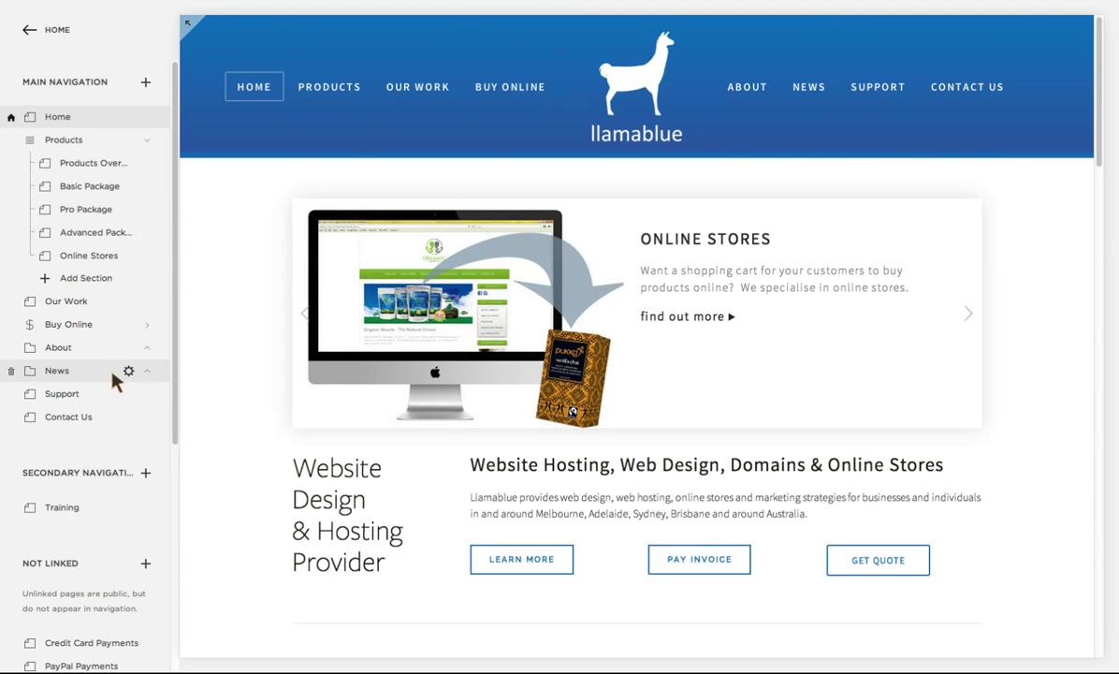
click(148, 371)
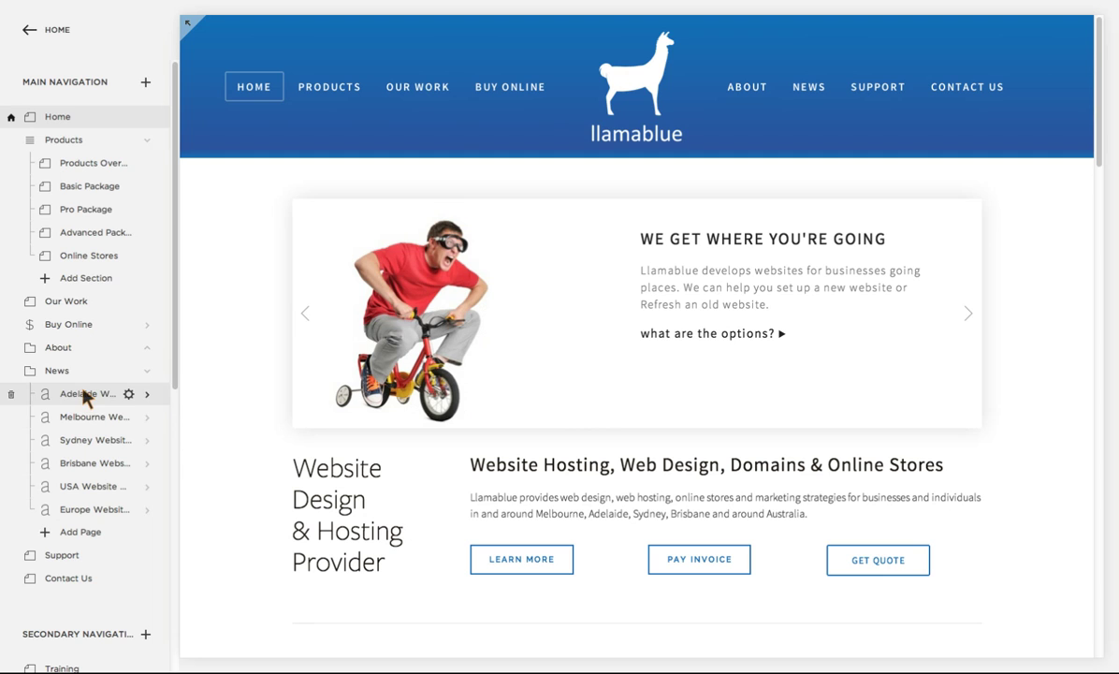
mouse_move(816, 91)
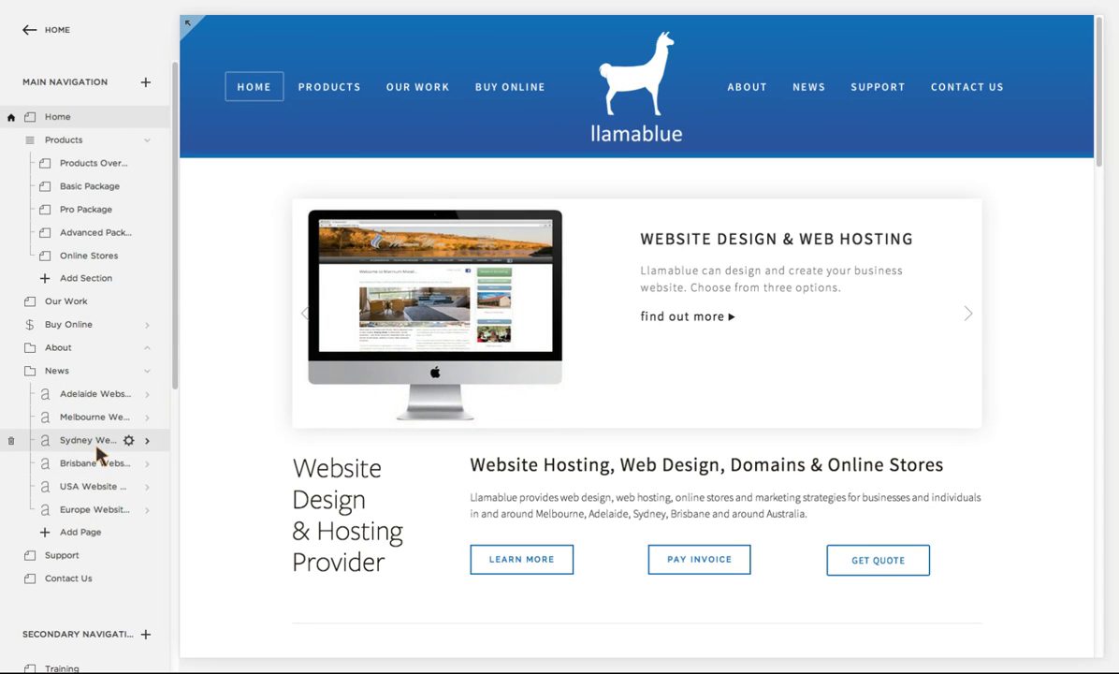
scroll(94, 450, down, 3)
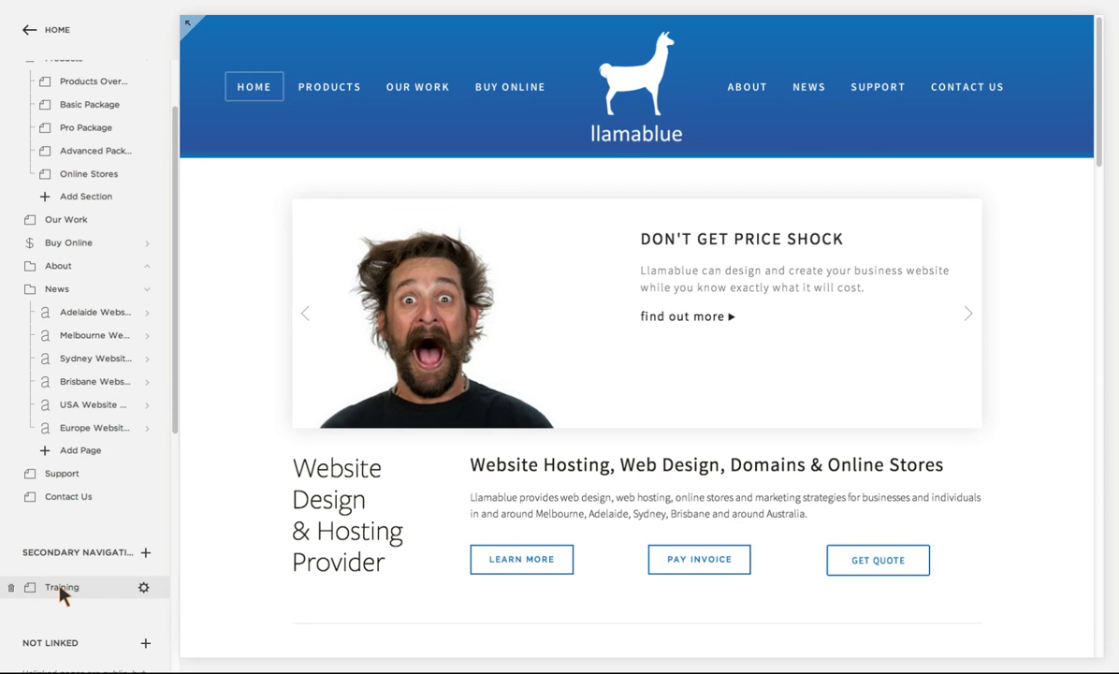
scroll(117, 524, up, 3)
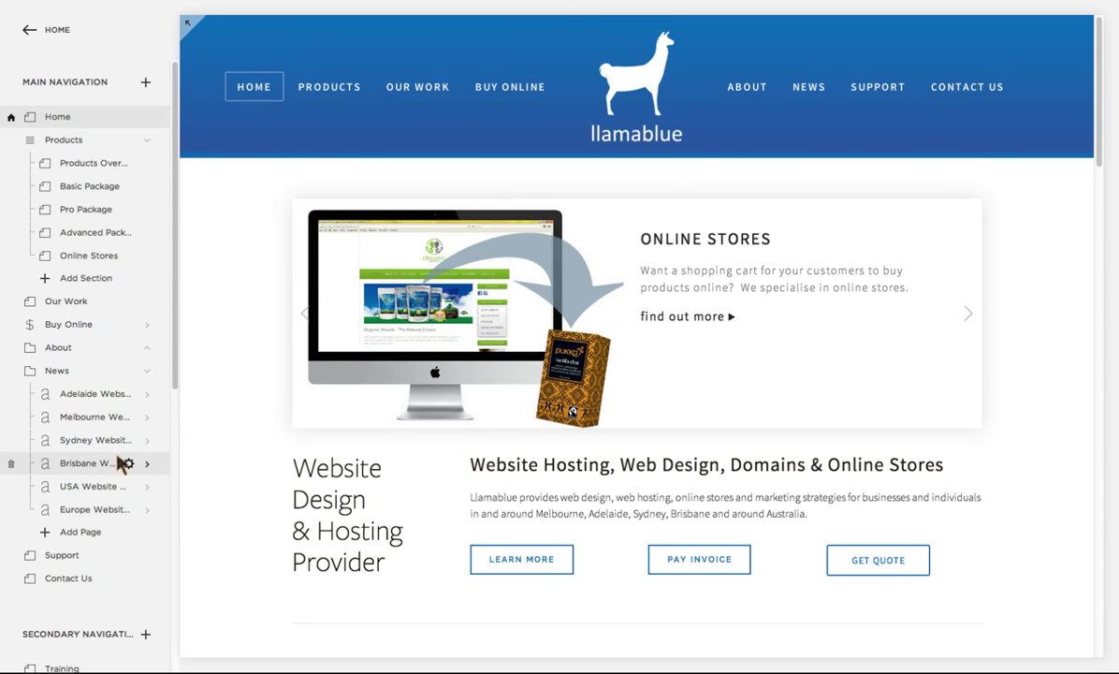
scroll(120, 463, down, 10)
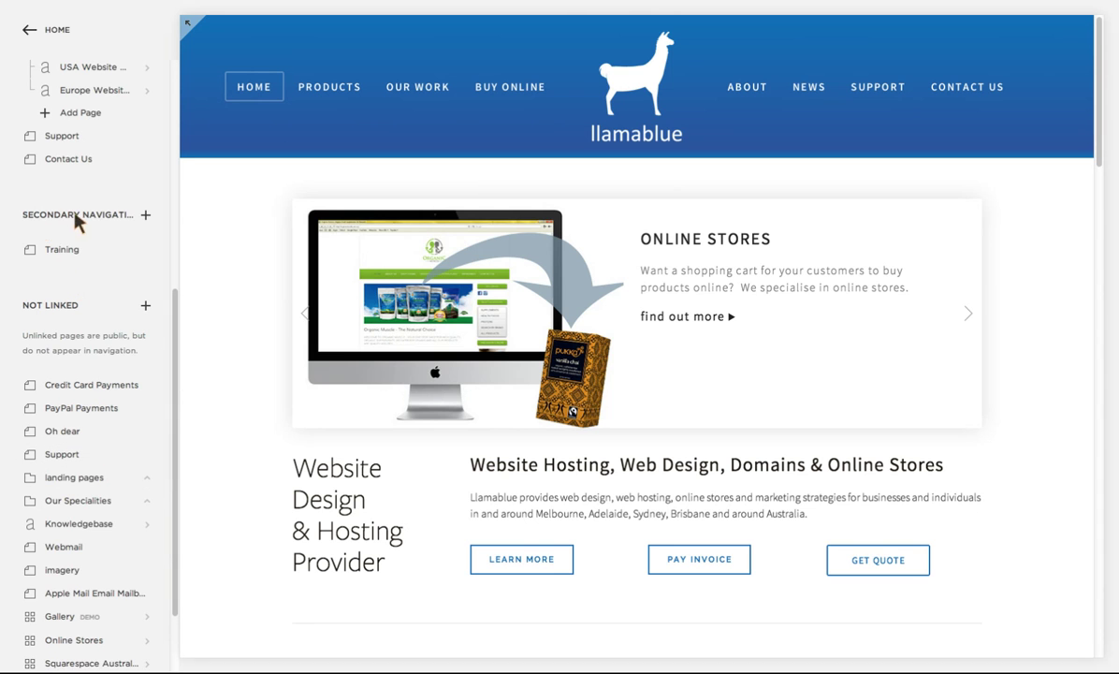
scroll(423, 377, down, 20)
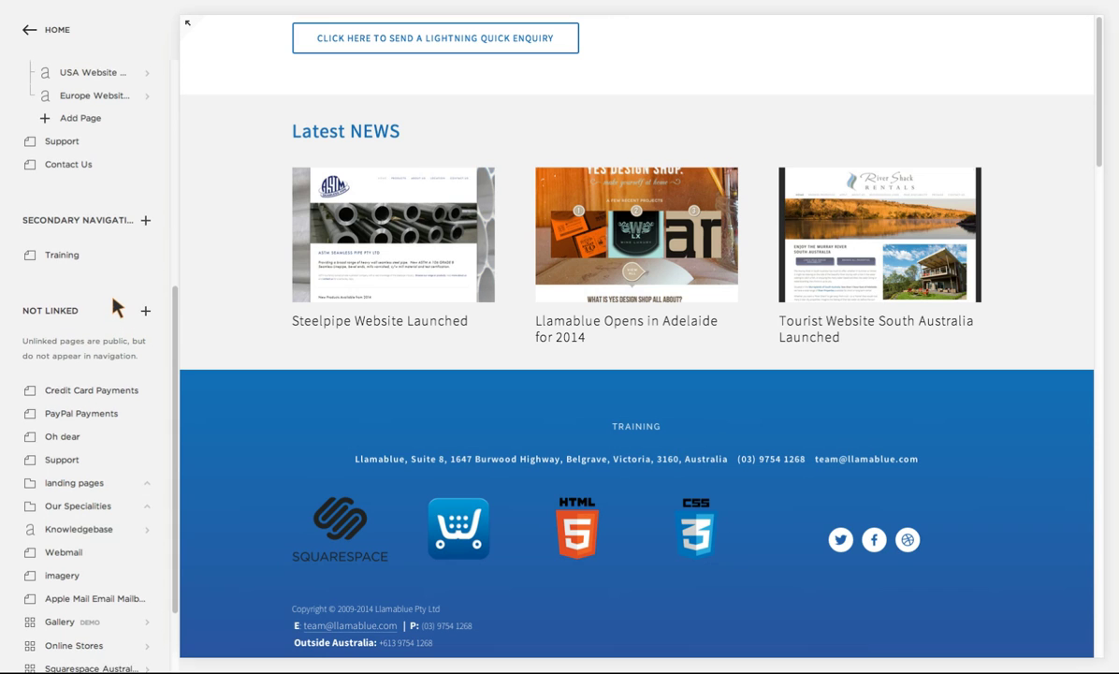
scroll(113, 306, up, 5)
scroll(113, 306, up, 1)
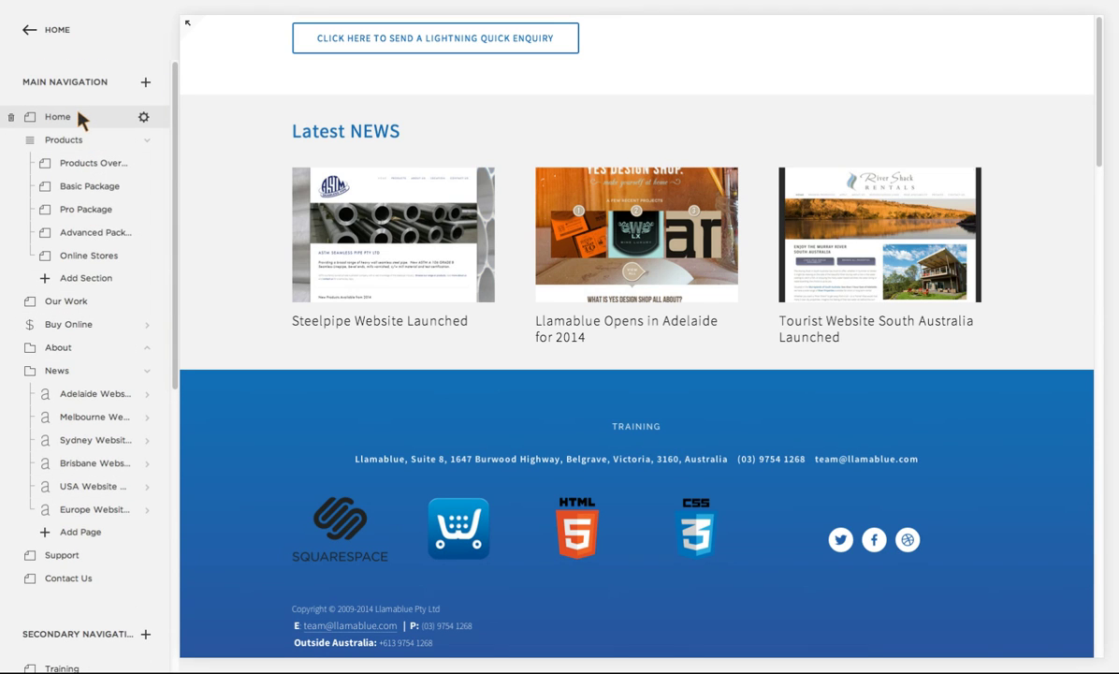
scroll(59, 363, down, 5)
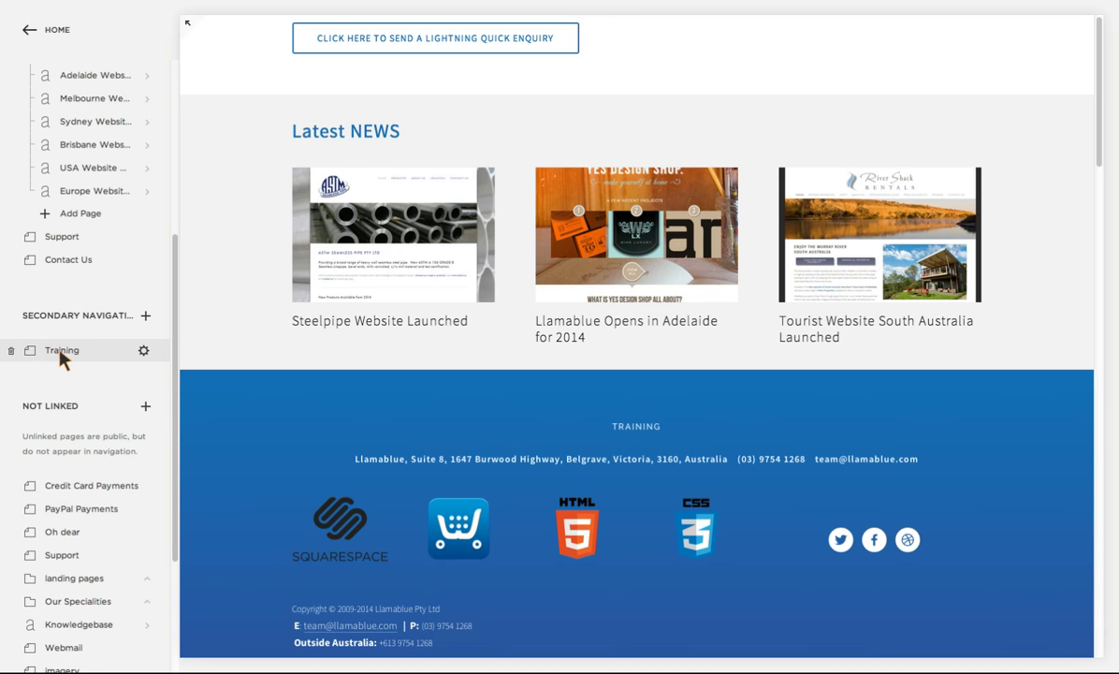
Open the Training page from the secondary navigation and write "Training" as the first line of its page content
click(60, 352)
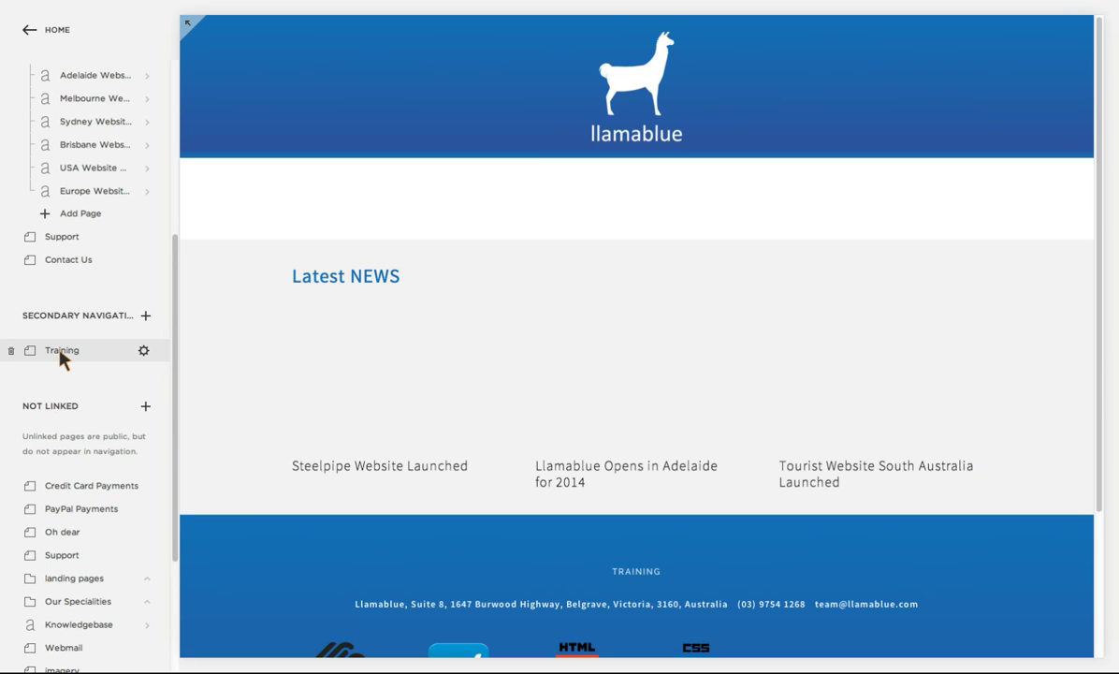
mouse_move(357, 182)
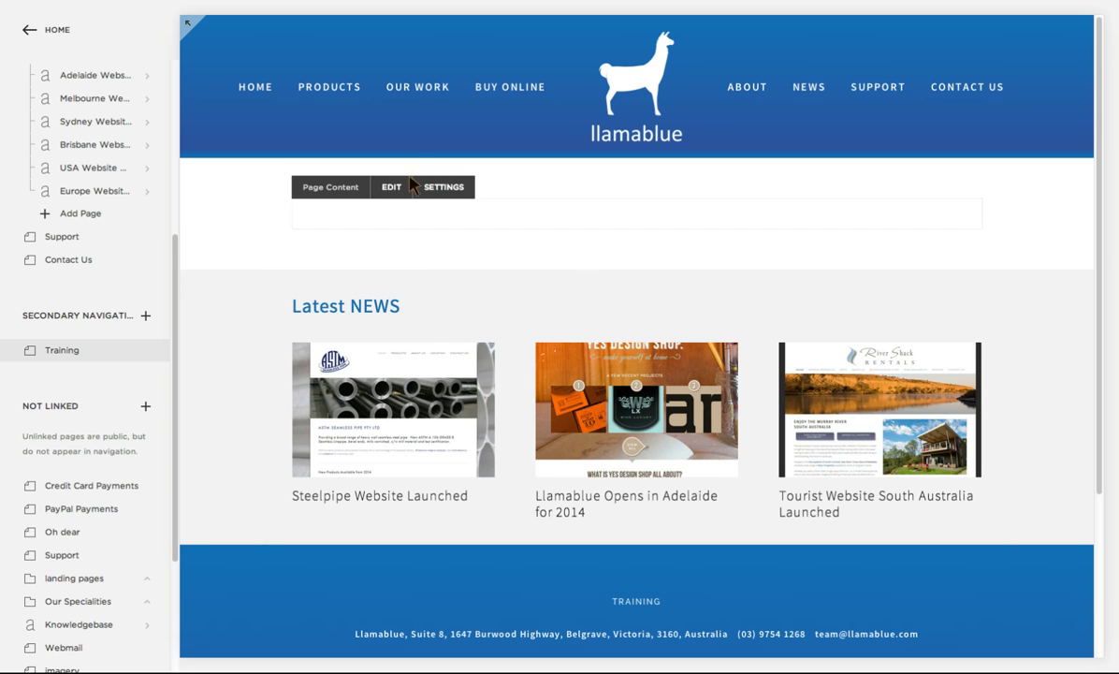
click(392, 188)
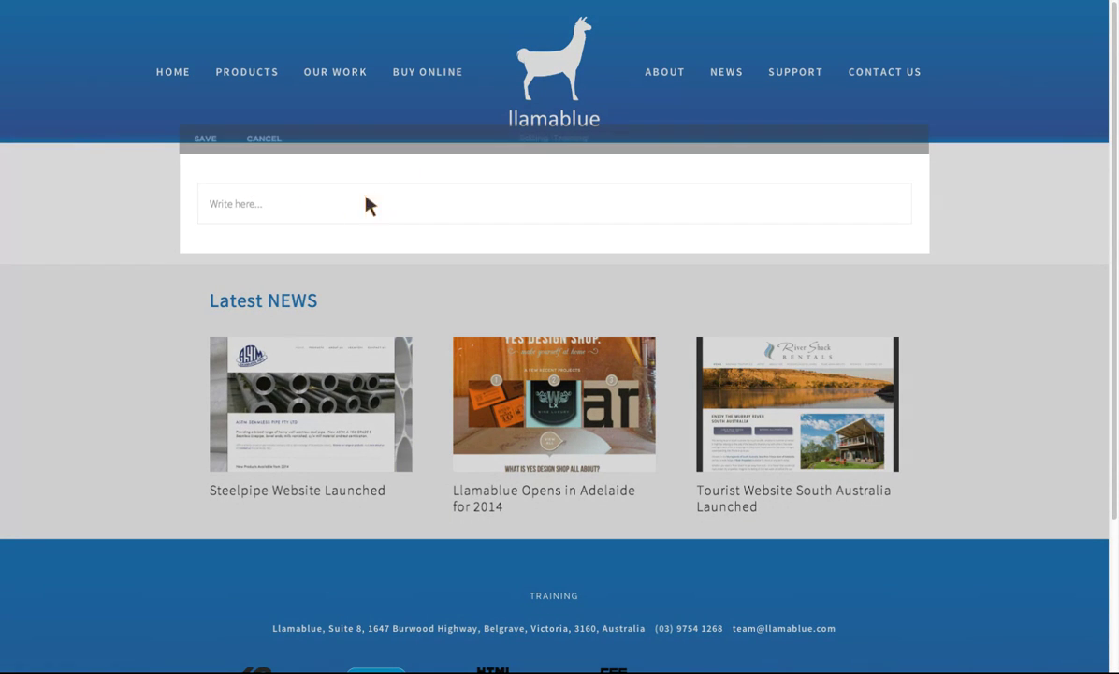
click(245, 206)
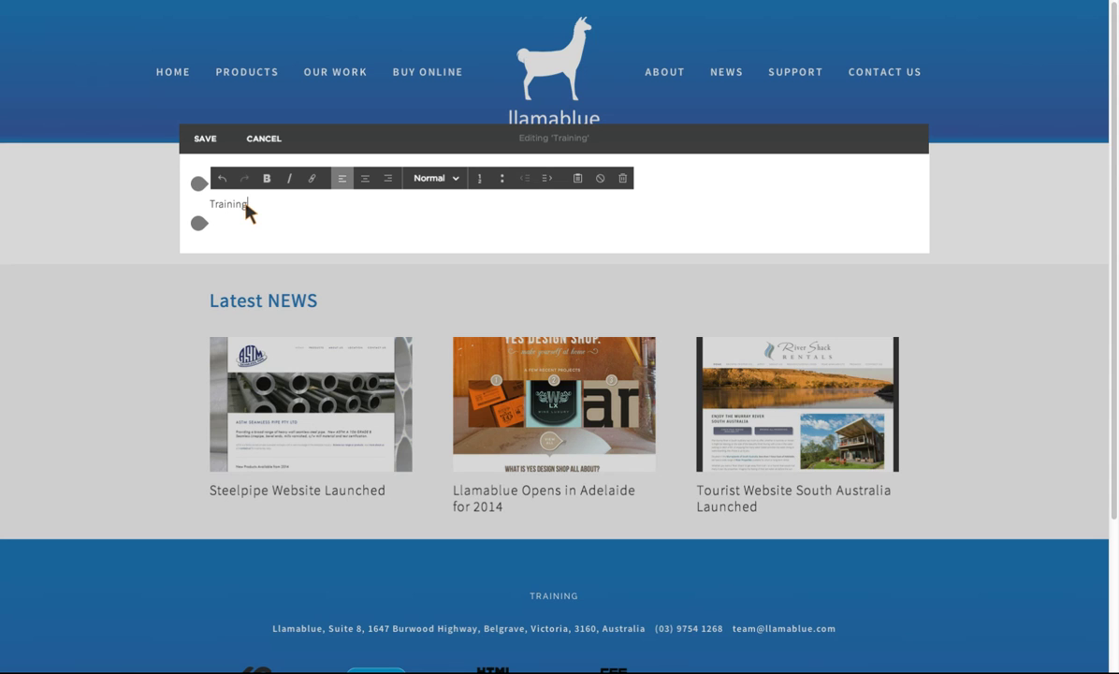
text(Training)
key(Return)
Format the "Training" line as Heading 1
click(233, 204)
click(456, 179)
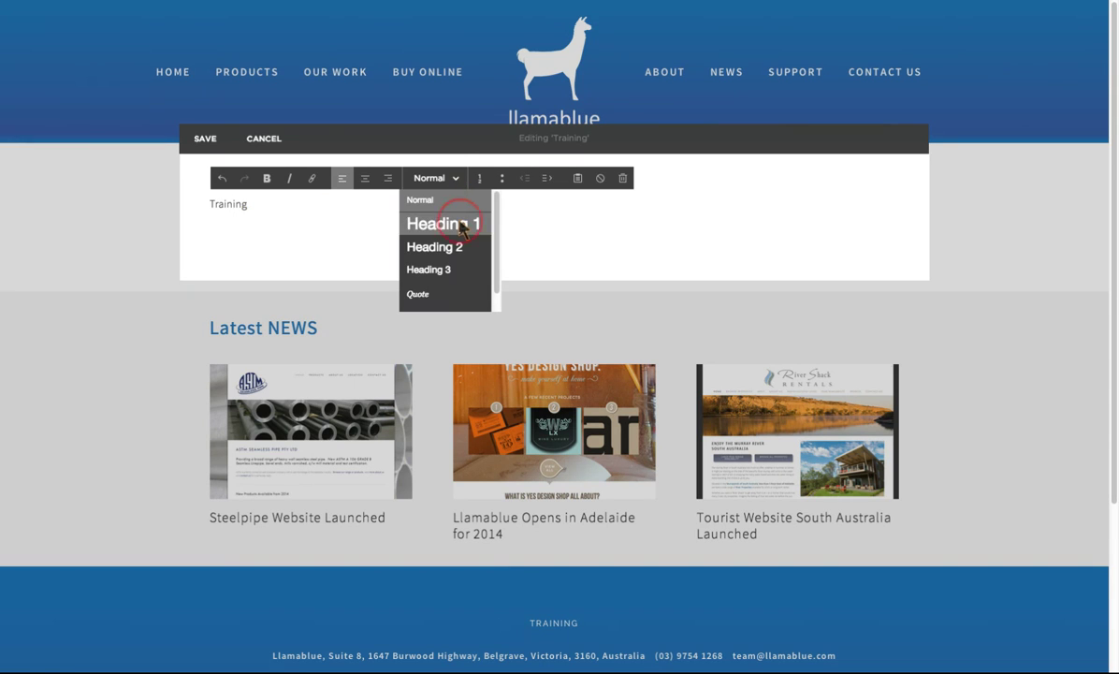
click(459, 225)
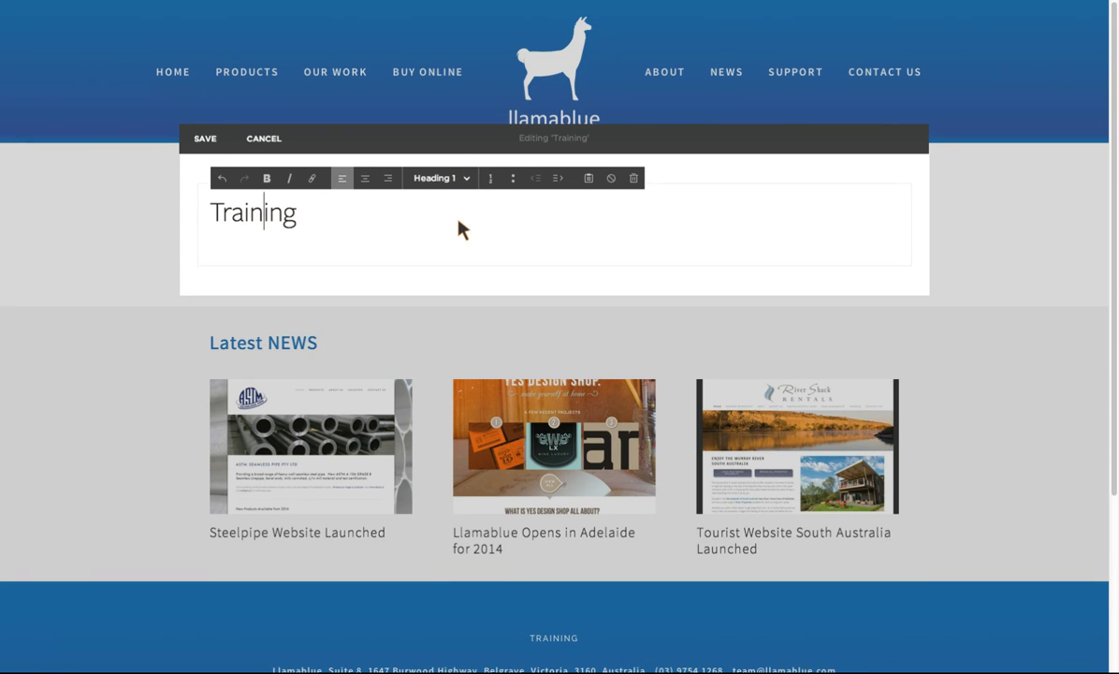
Add the sentence "Here you can find some training videos." below the Training heading and save the page content
click(223, 249)
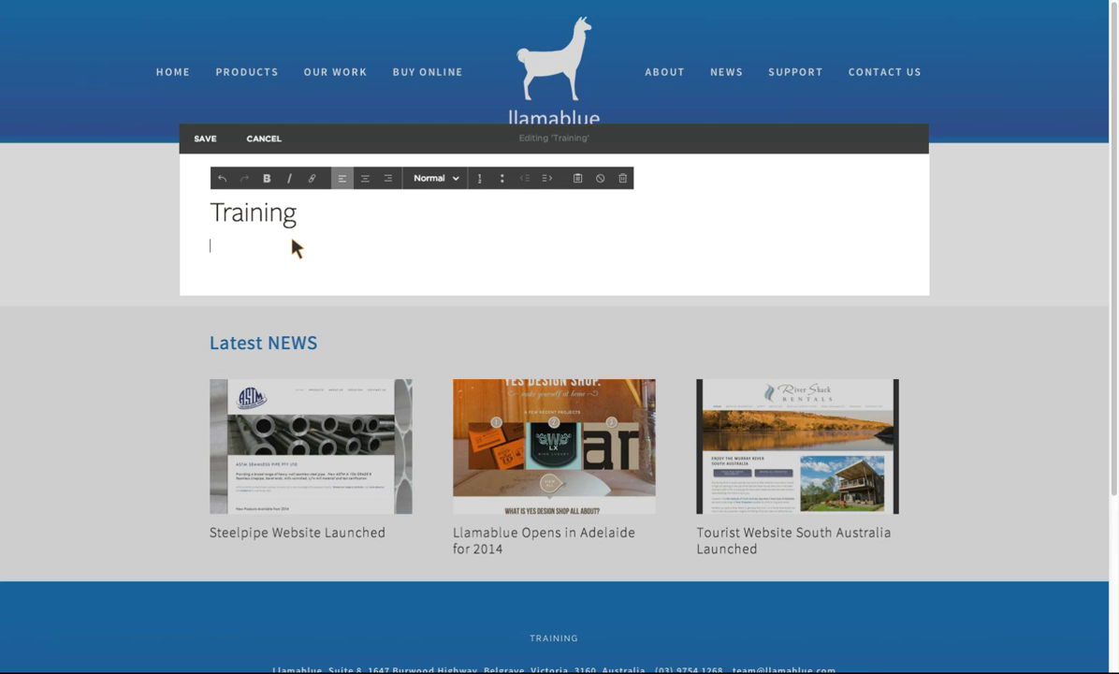
text(Here you can find some training videos.)
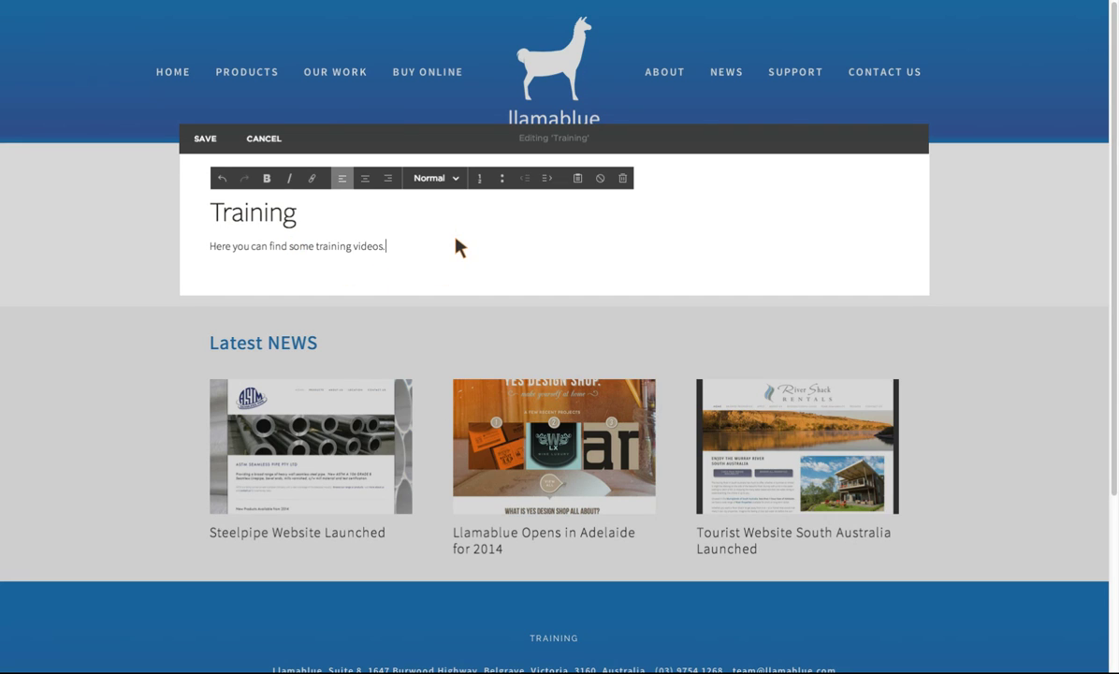
click(205, 138)
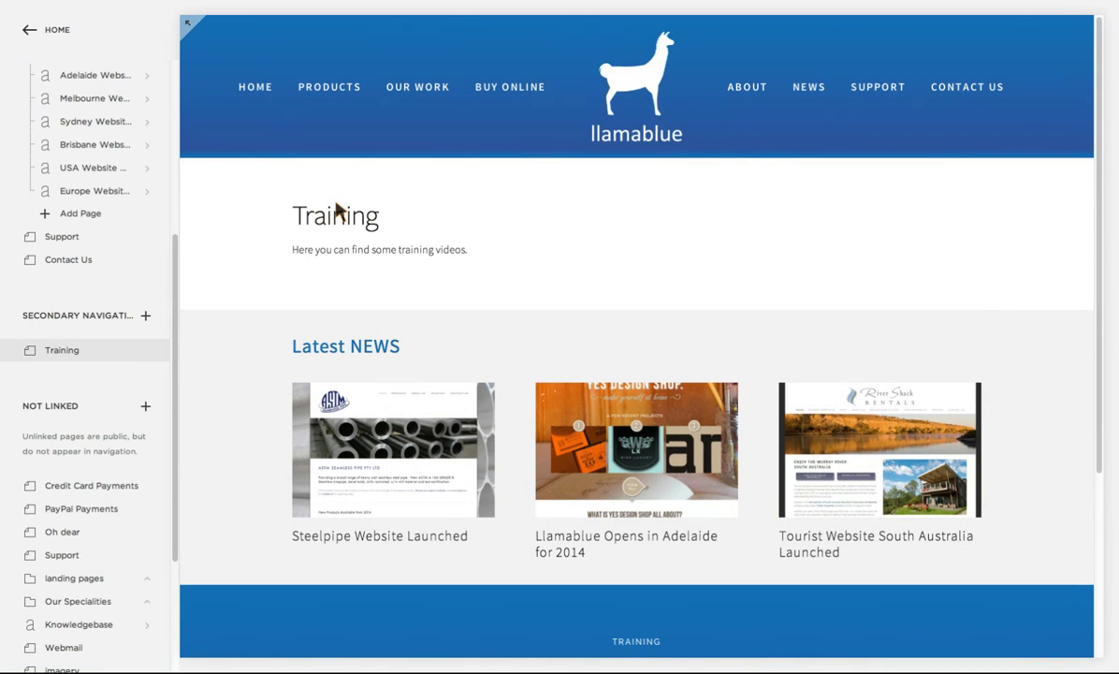
Insert a Line block below the introductory sentence on the Training page and save the page content
mouse_move(277, 230)
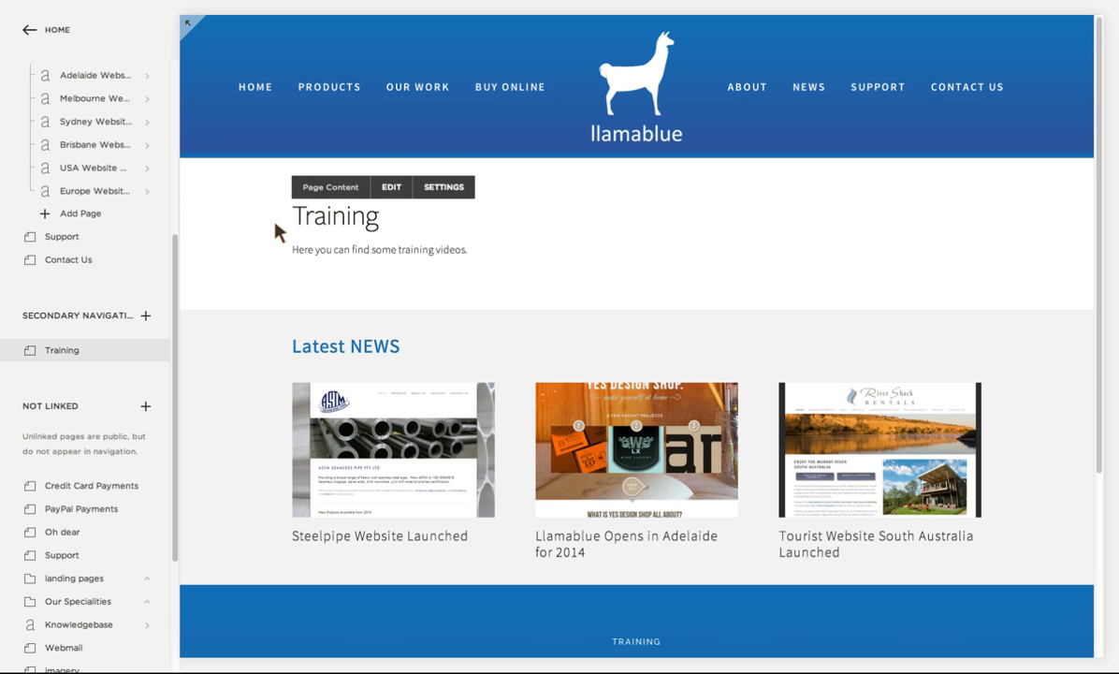
click(392, 188)
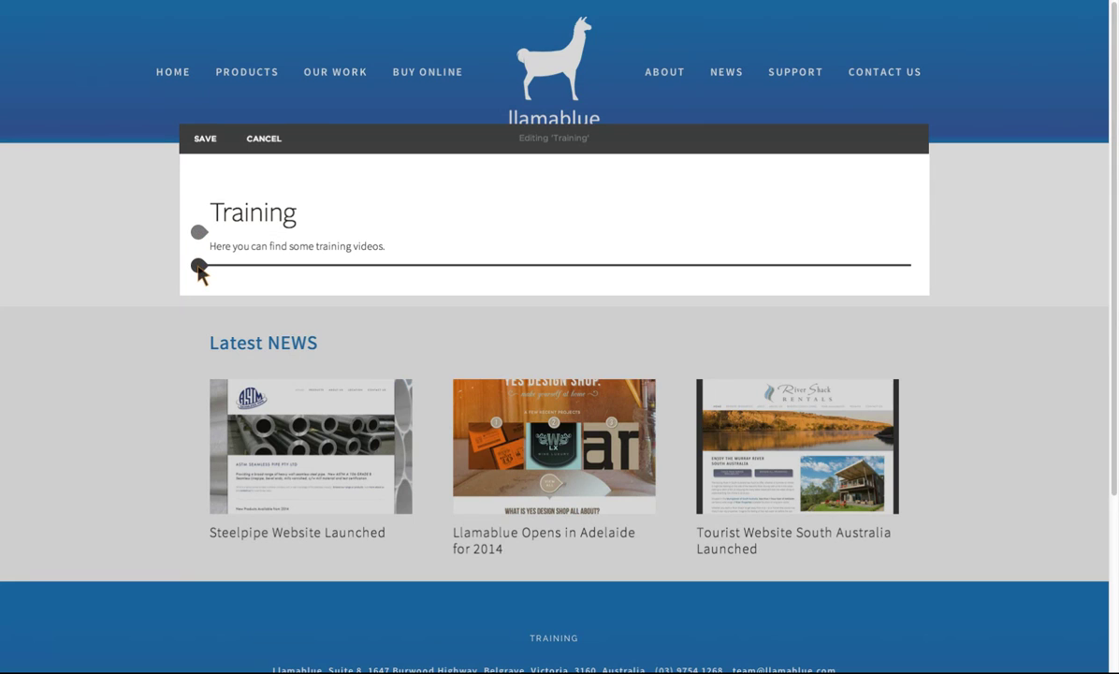
click(199, 266)
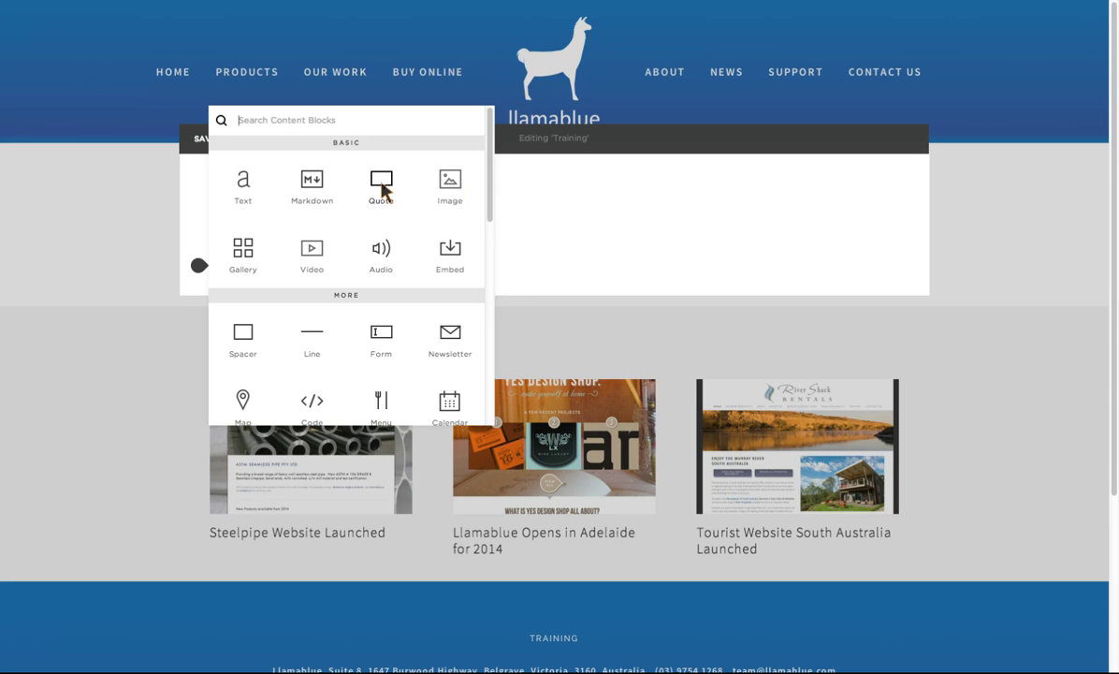
click(313, 337)
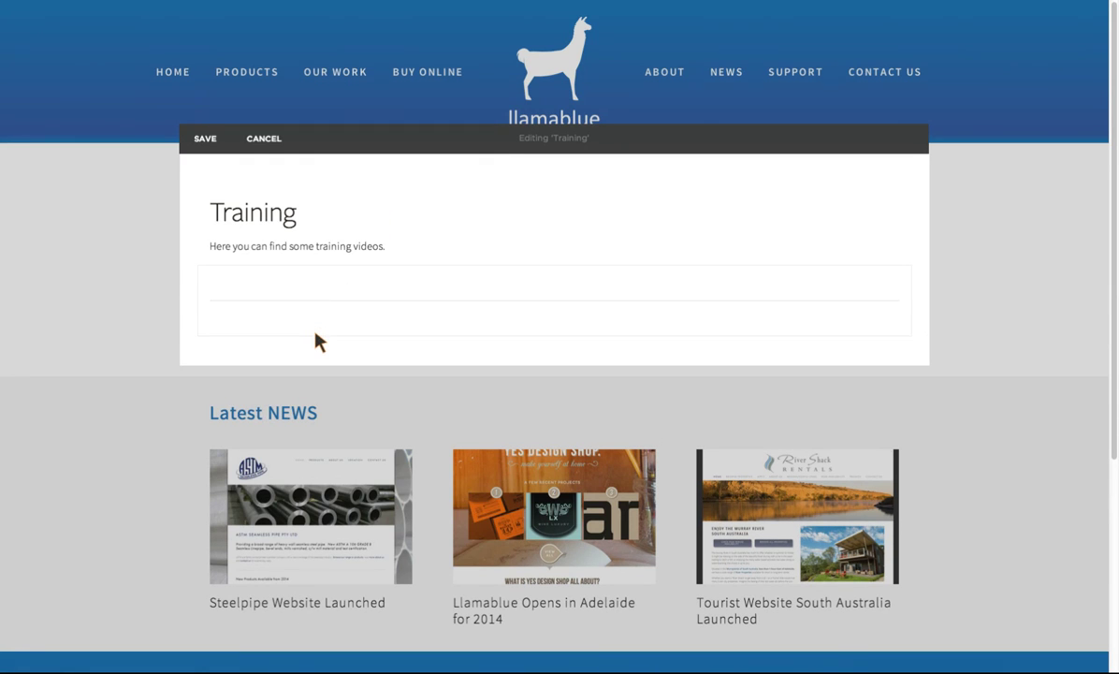
click(204, 140)
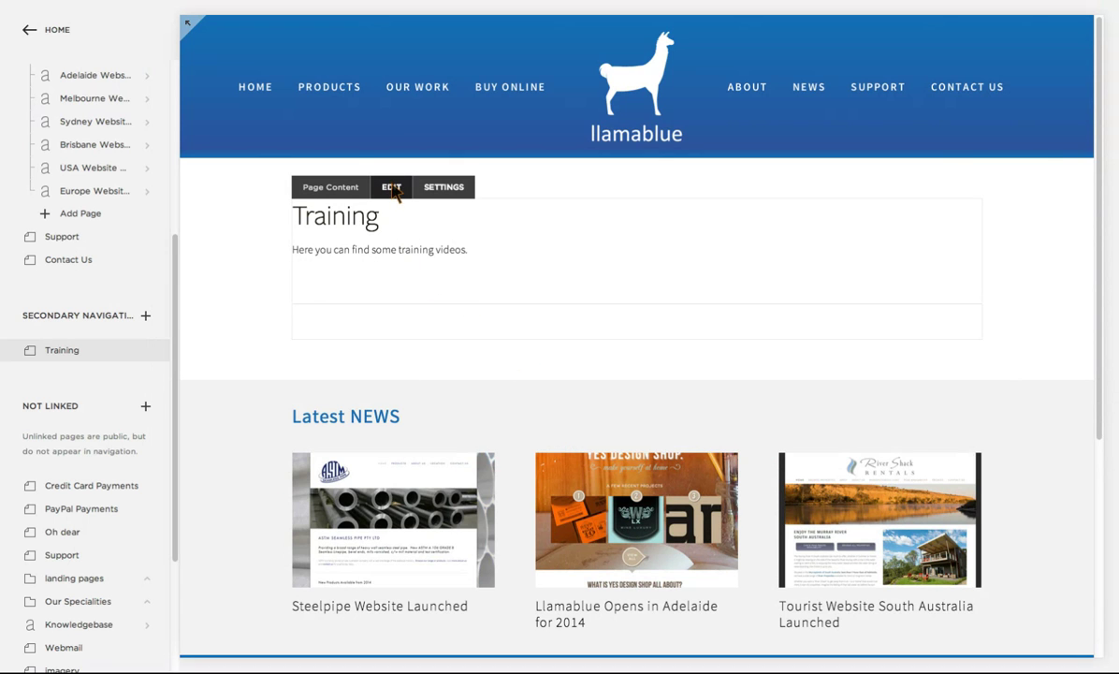
Reopen the Training page content for editing and move the line block above the Training heading
click(392, 186)
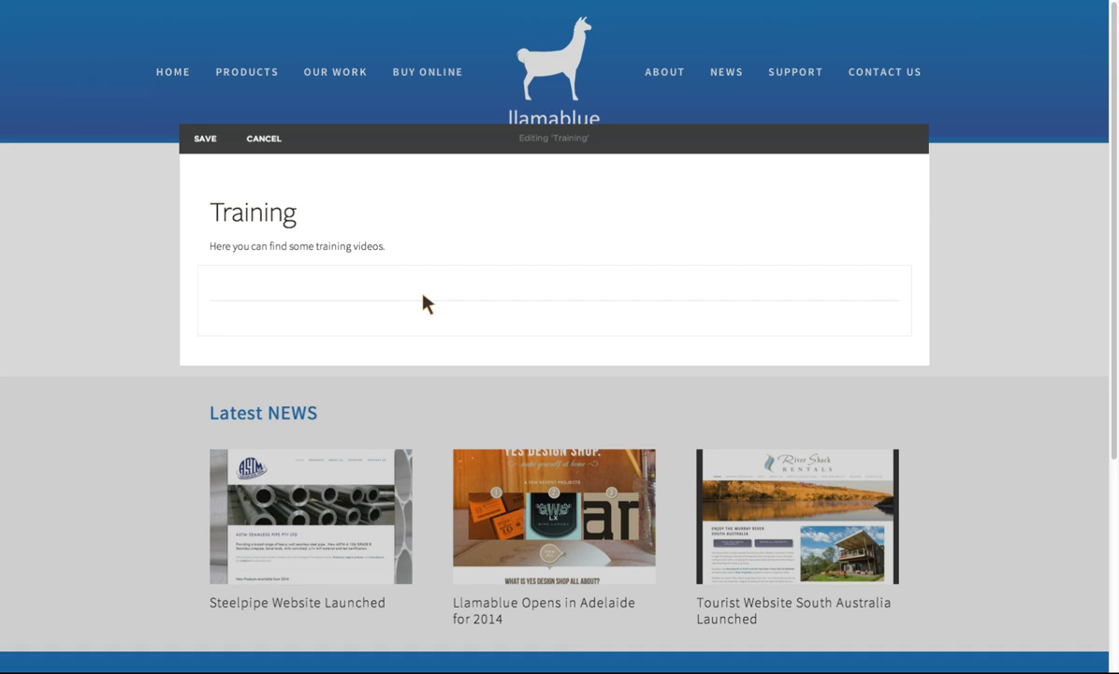
drag(423, 296, 440, 188)
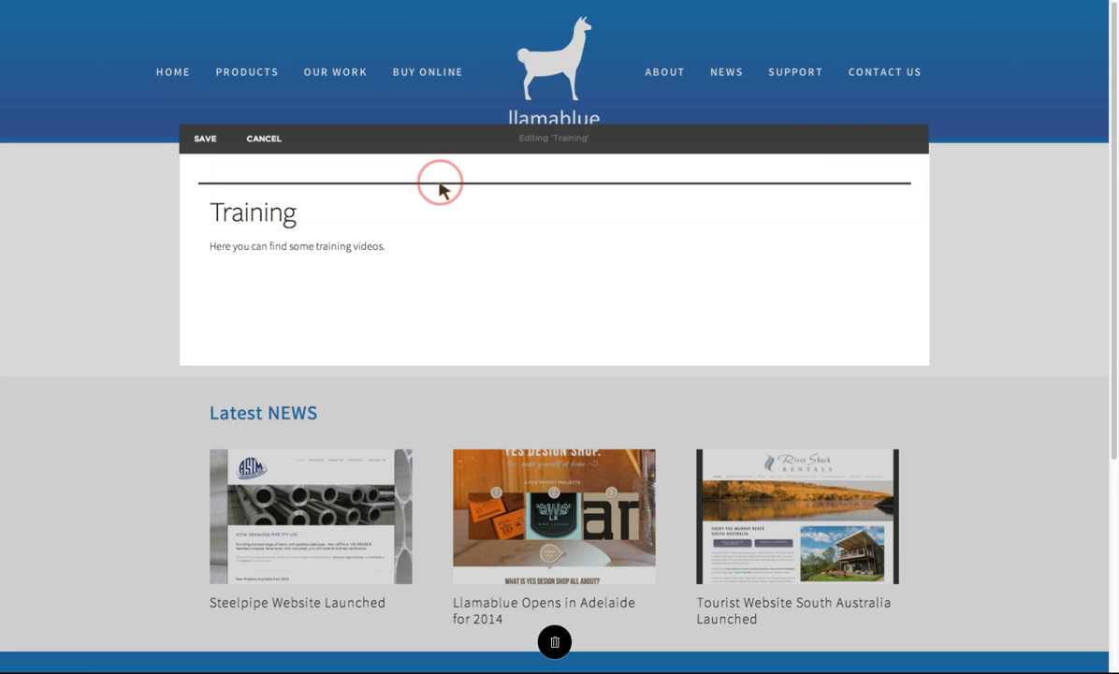
drag(440, 188, 441, 190)
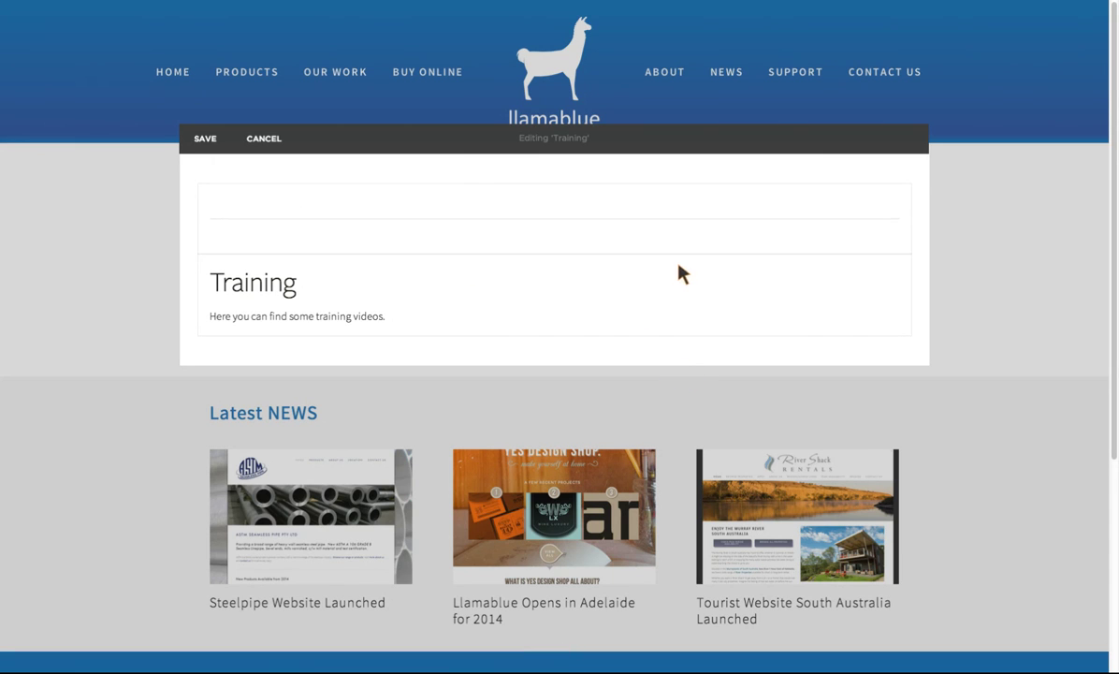
Arrange the Training text and the line block side by side, then narrow the text column and widen it again
drag(671, 268, 227, 196)
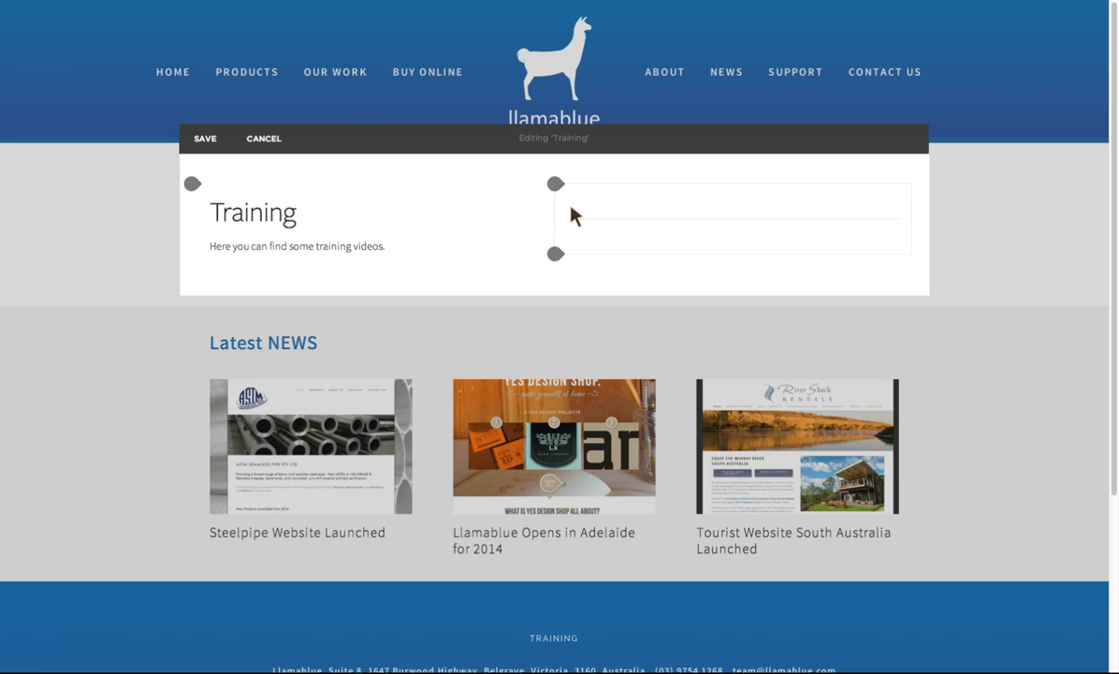
drag(557, 215, 319, 213)
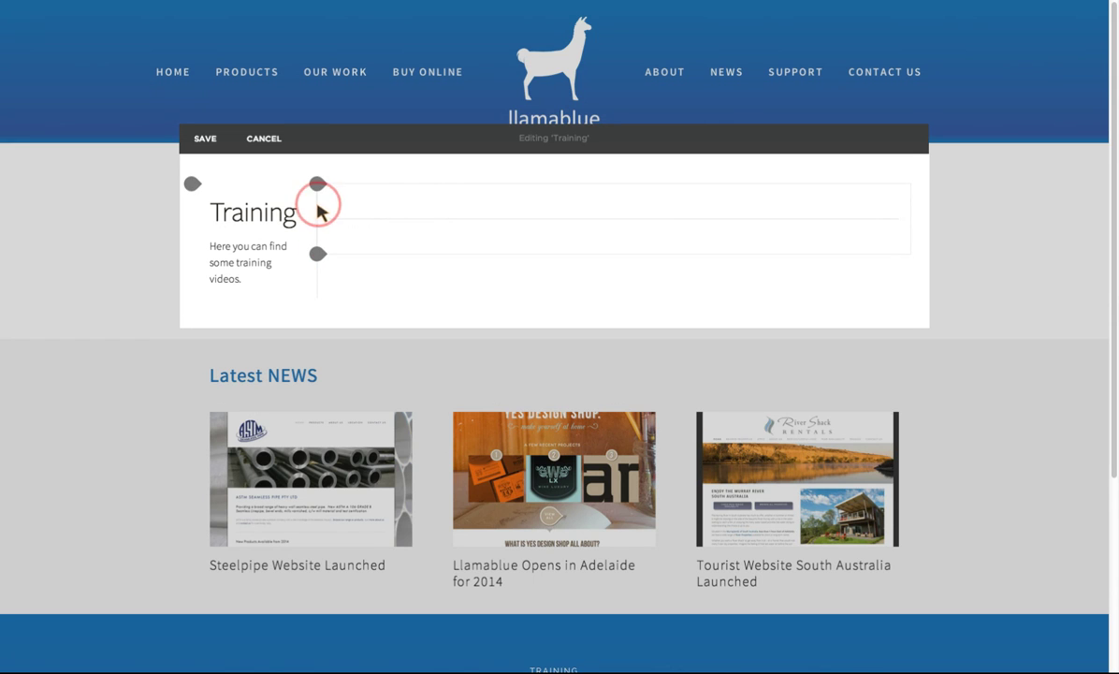
drag(319, 211, 780, 231)
Delete the line block from the Training page and save the page content
click(858, 196)
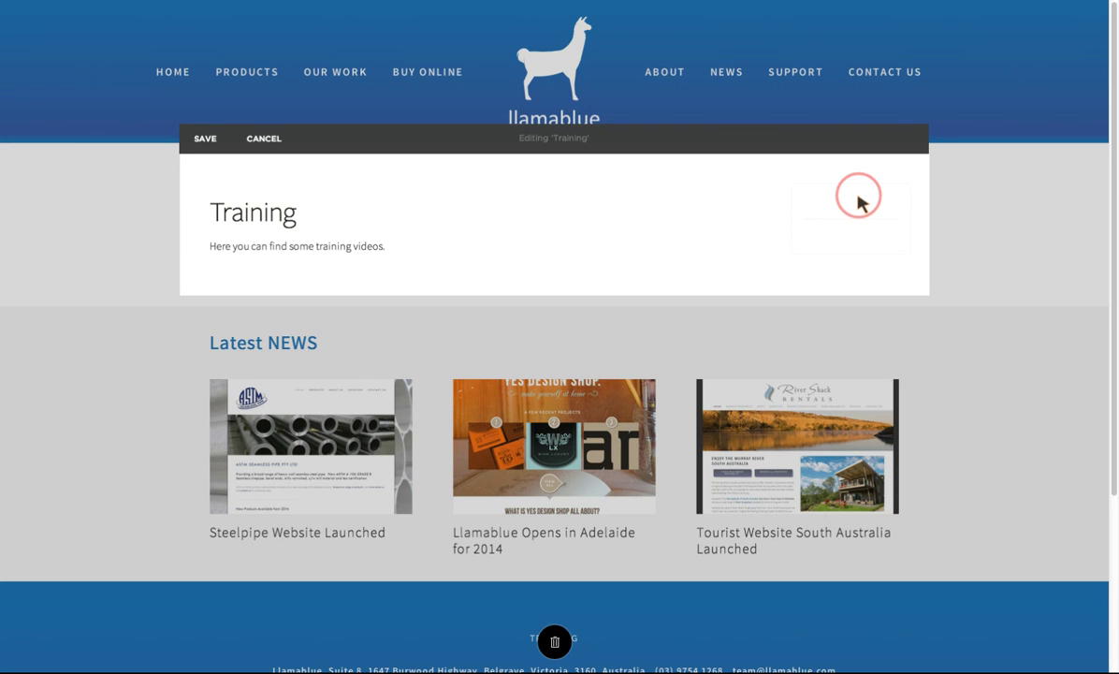
drag(858, 196, 554, 639)
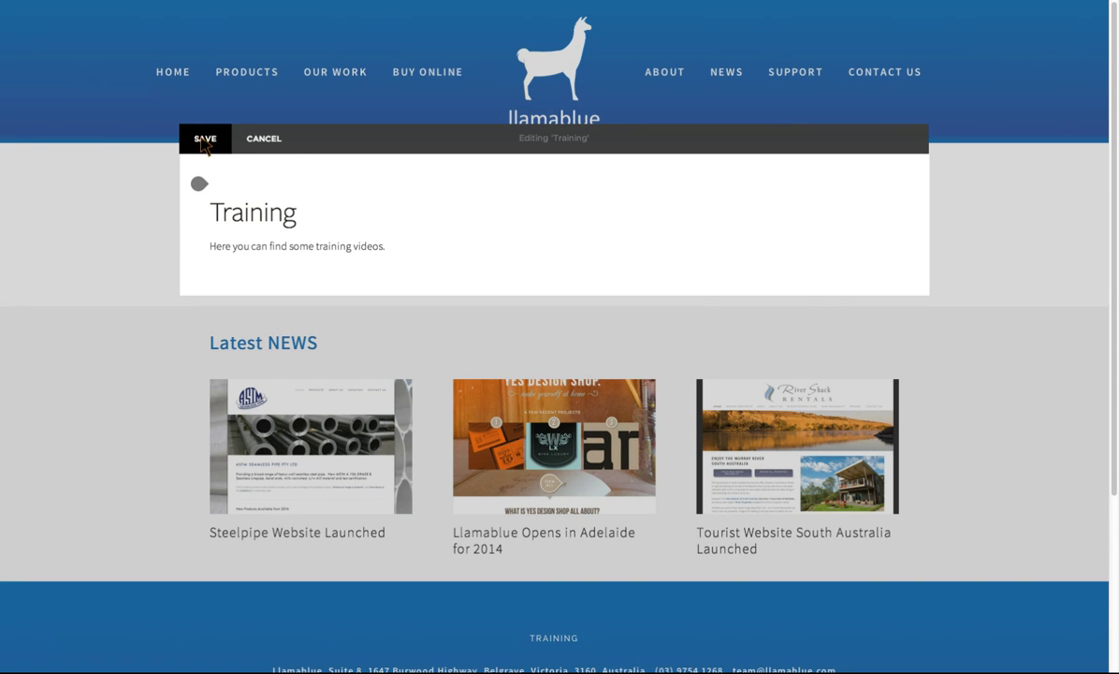
key(Escape)
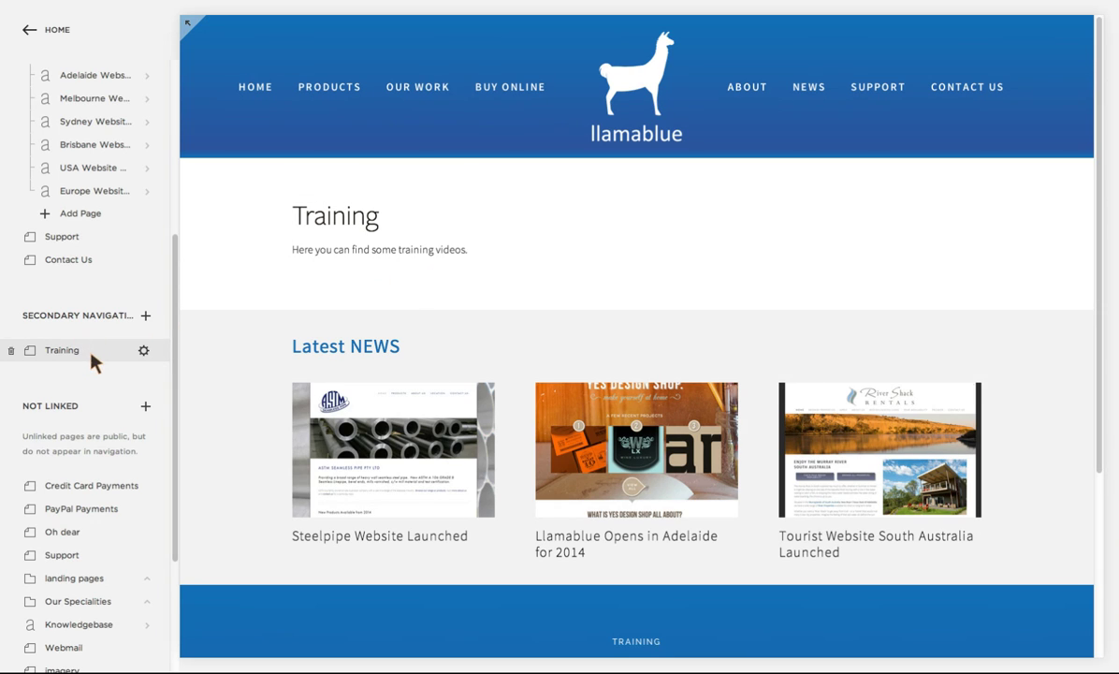
In the Training page's settings, set the page title to "Training | Llamablue customer Training Videos"
click(145, 351)
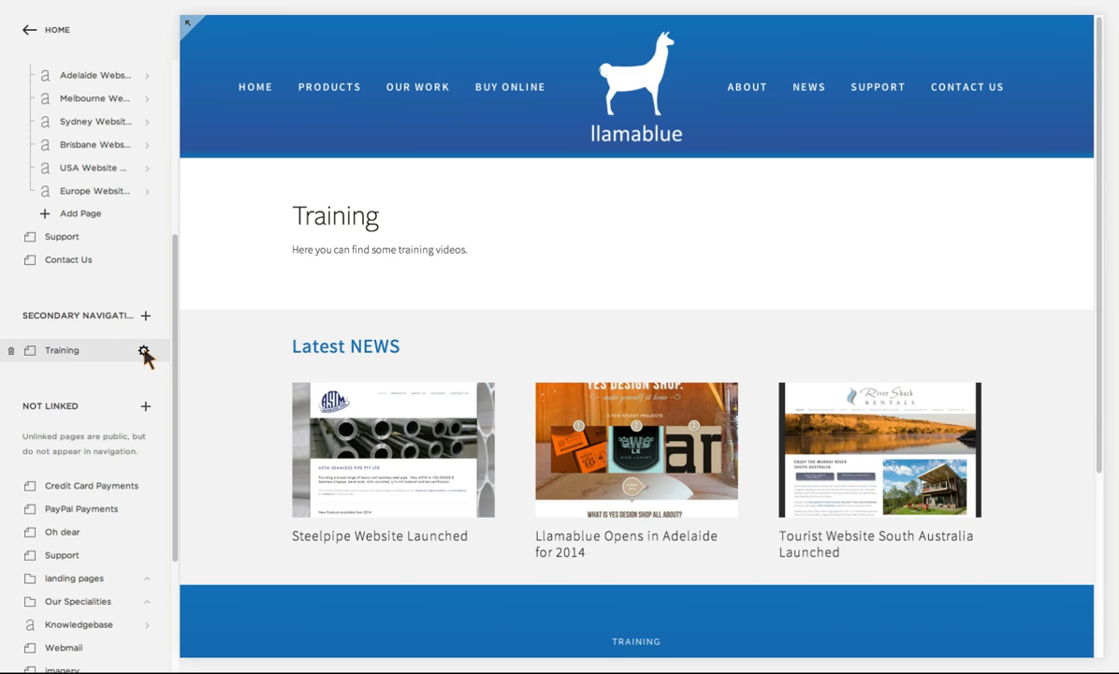
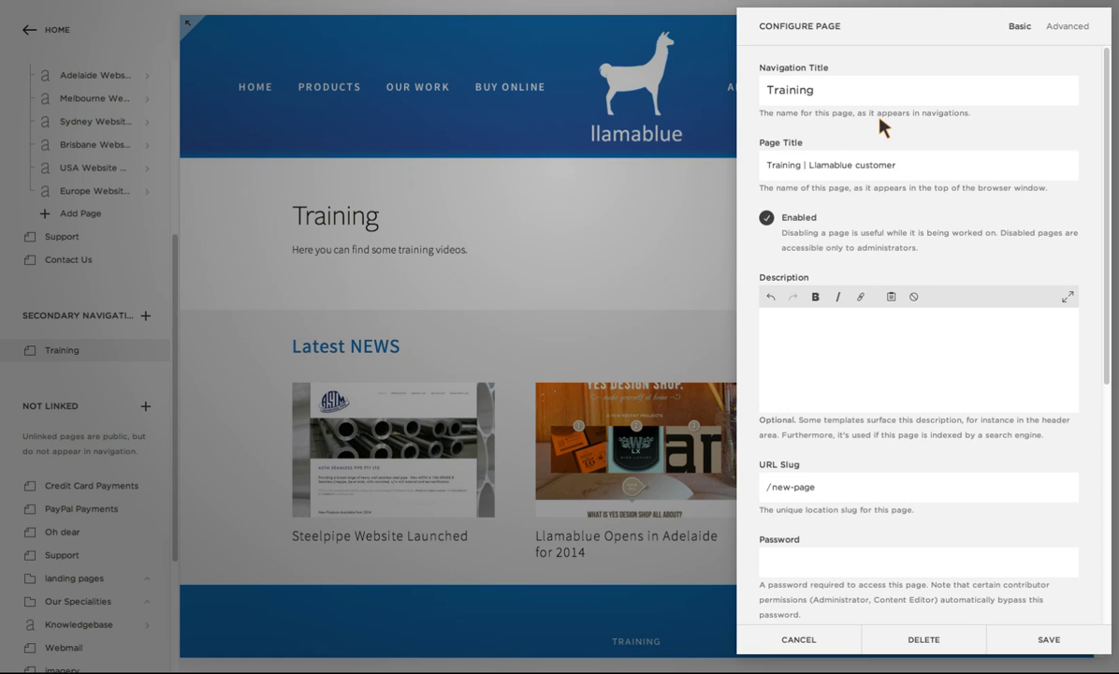
text(Videos)
Enter the page description "This training video compilation is available to assist Llamablue customers with using our systems and processes."
click(808, 322)
text(This training video compilation )
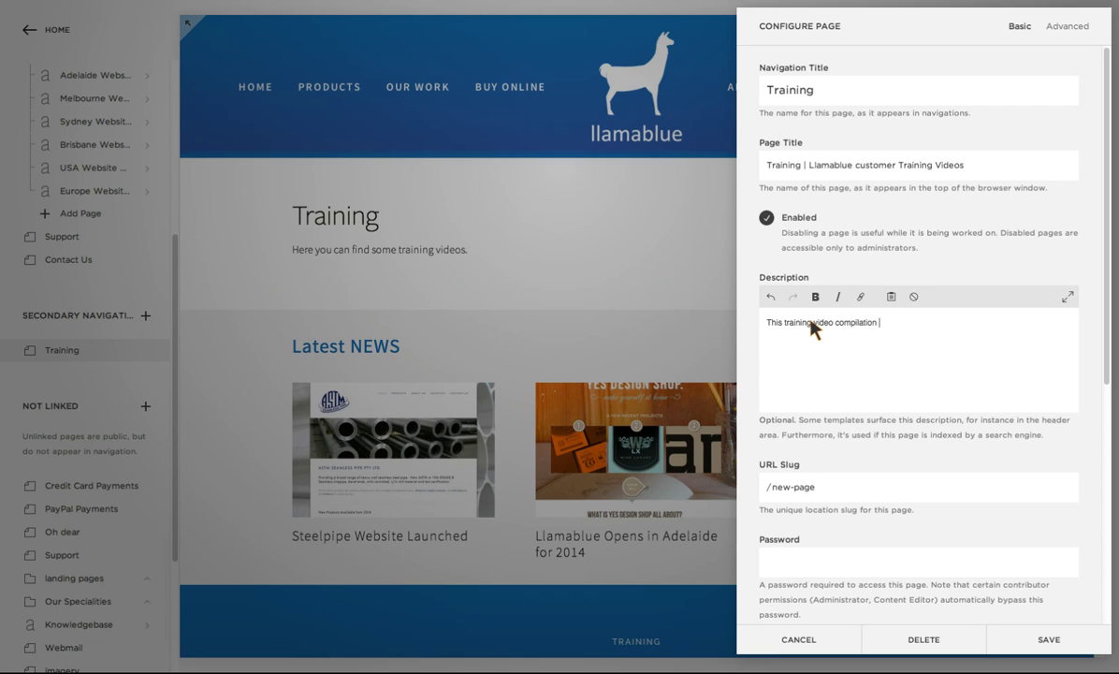
text(is available to assist Llamablue customers with using our systems and pro)
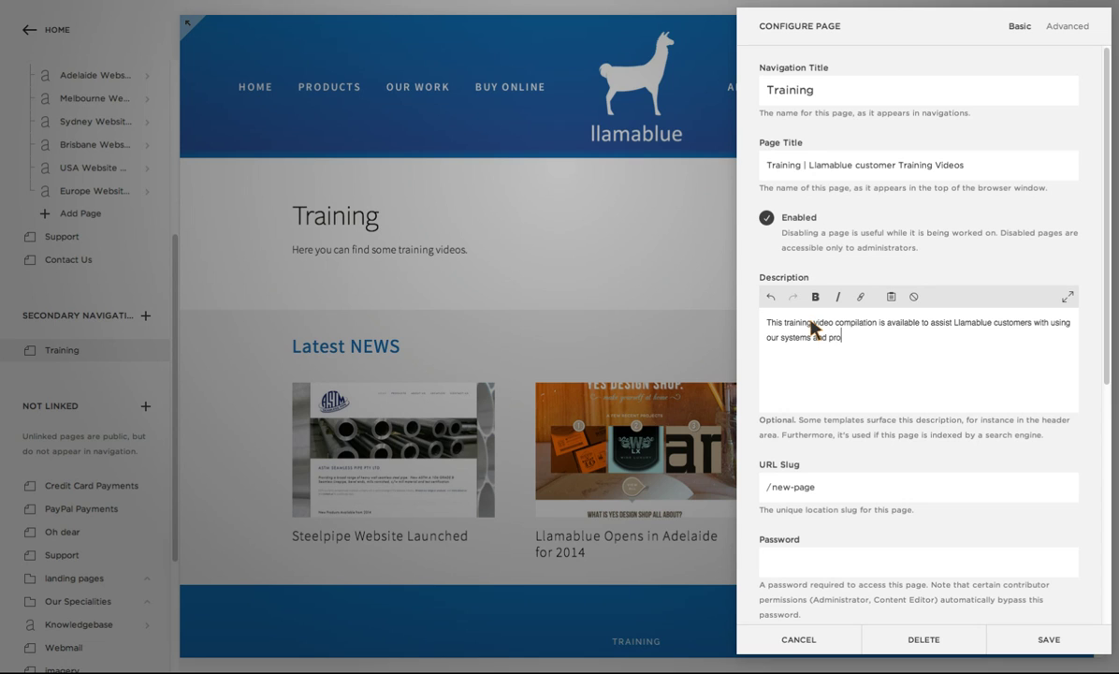
text(cesses.)
drag(964, 165, 762, 169)
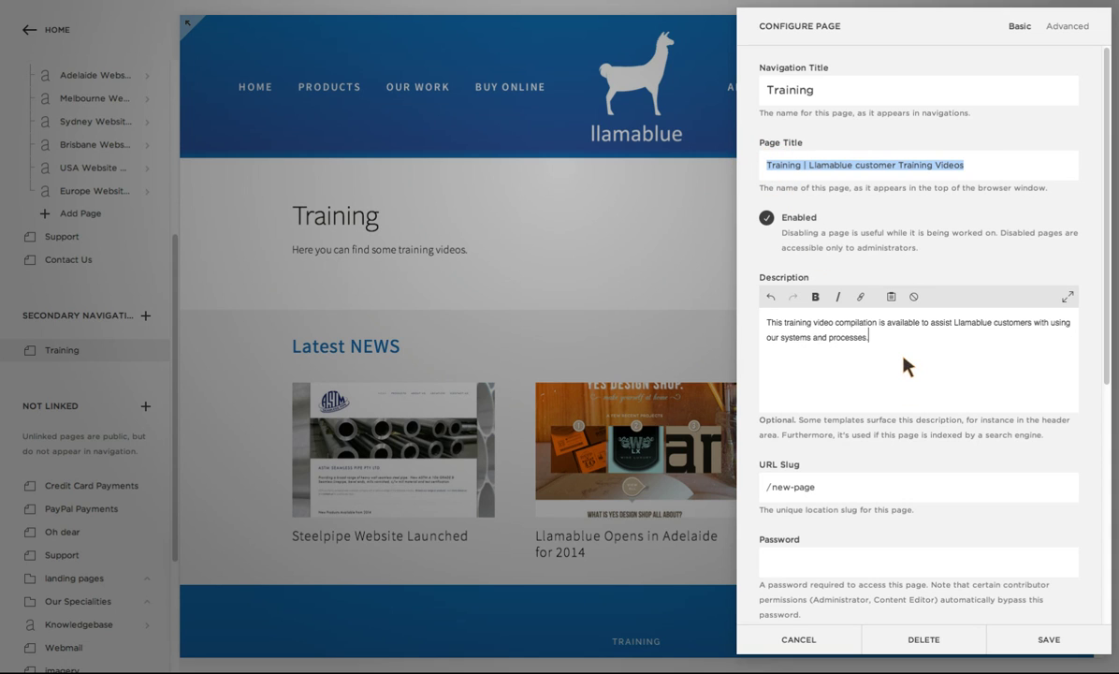
drag(866, 337, 767, 324)
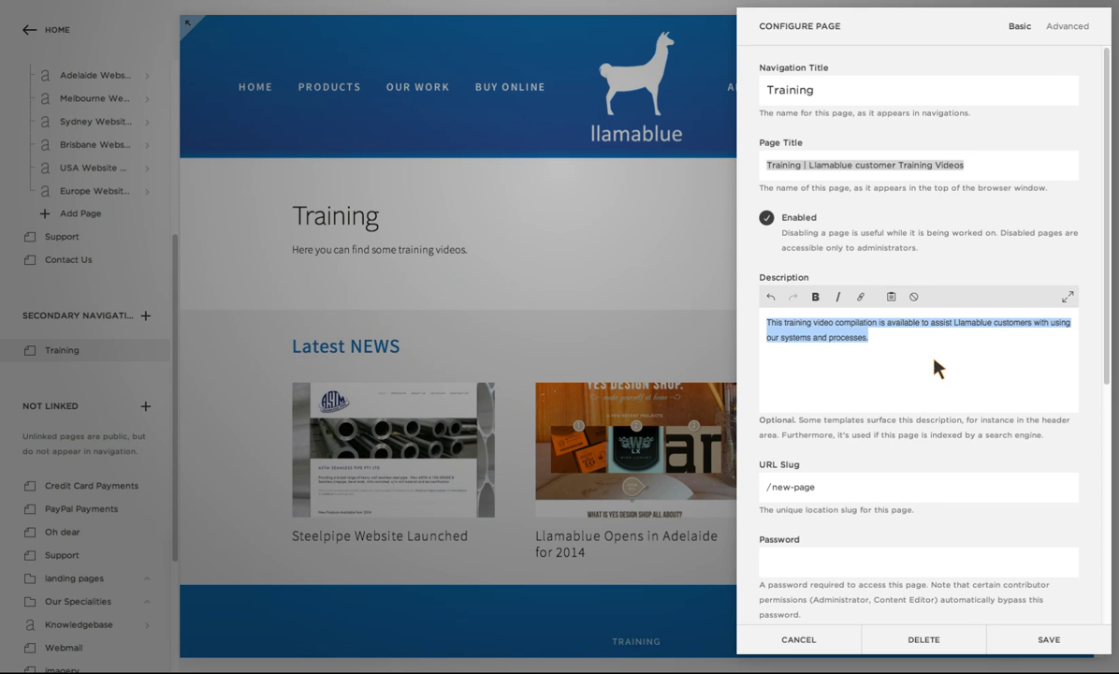
Set the Training page's URL slug to training-videos
click(832, 496)
drag(832, 490, 773, 488)
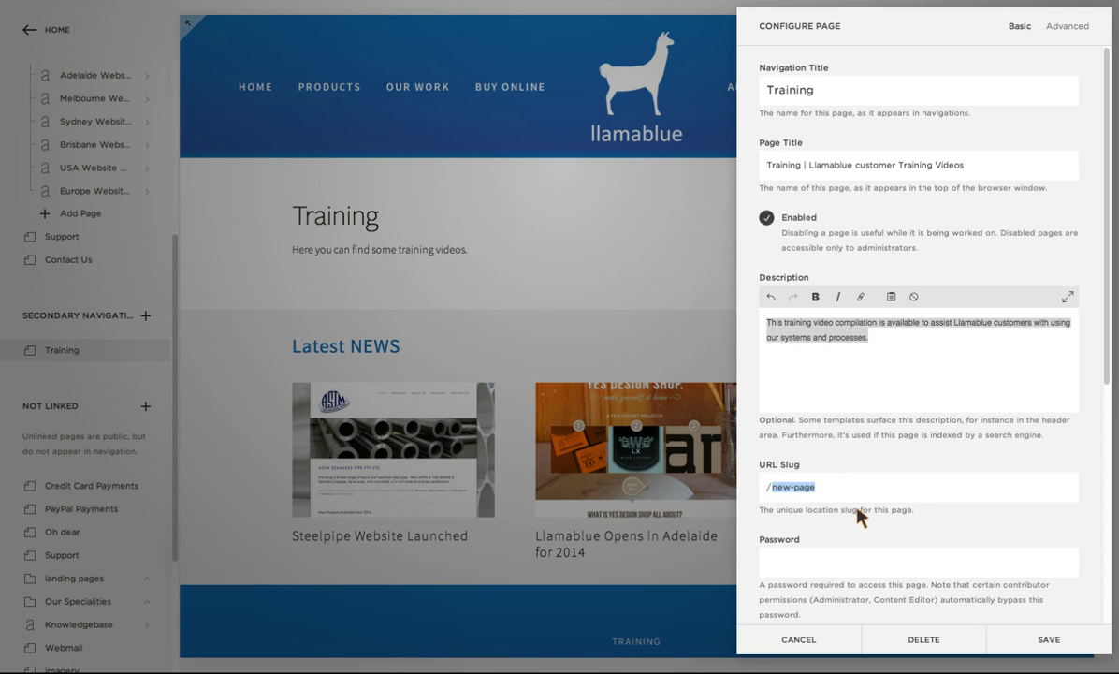
text(trainiong)
key(BackSpace)
key(BackSpace)
key(BackSpace)
text(ng-videos)
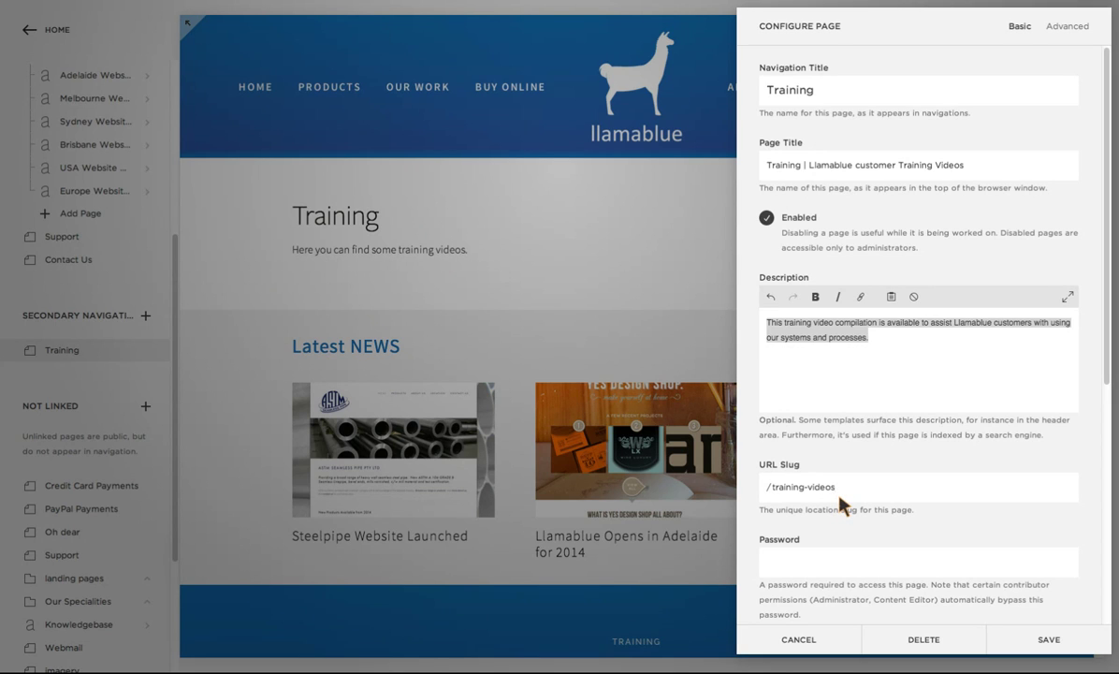
click(904, 332)
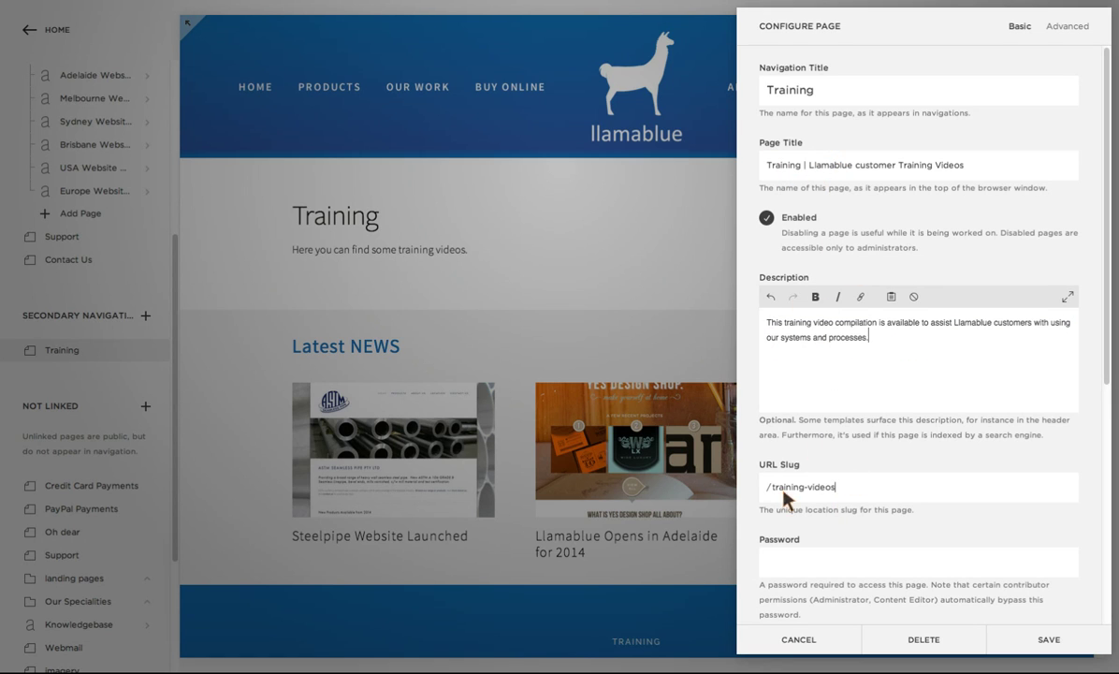
Review the password, thumbnail image and page control options of the Training page, and save its settings
scroll(880, 489, down, 3)
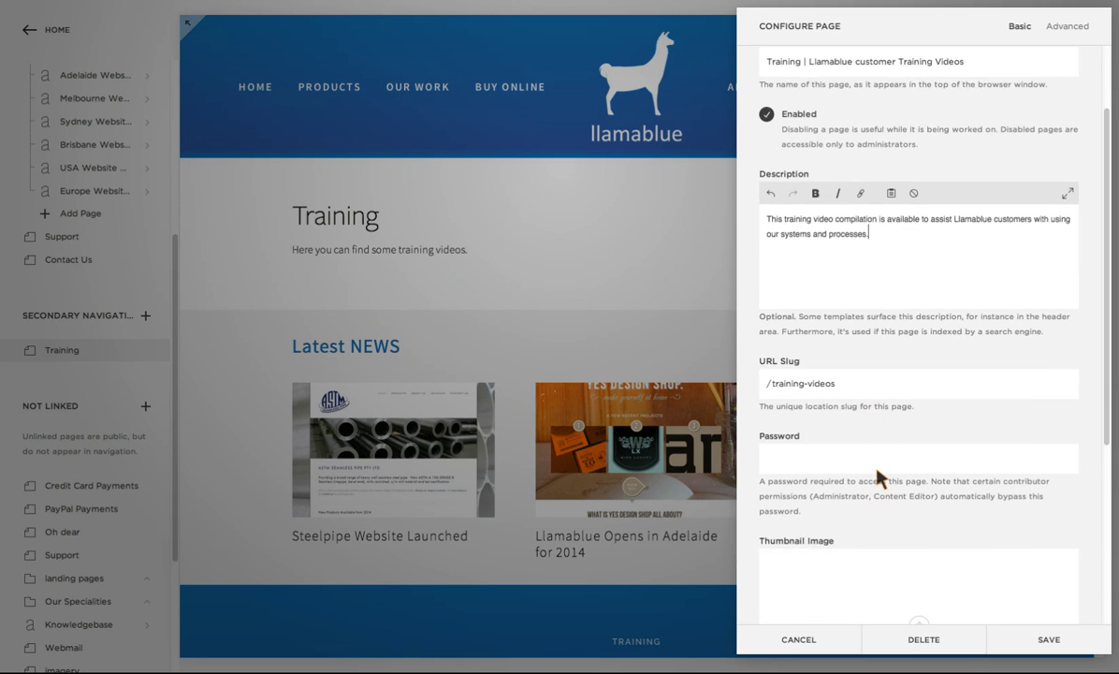
scroll(878, 472, down, 3)
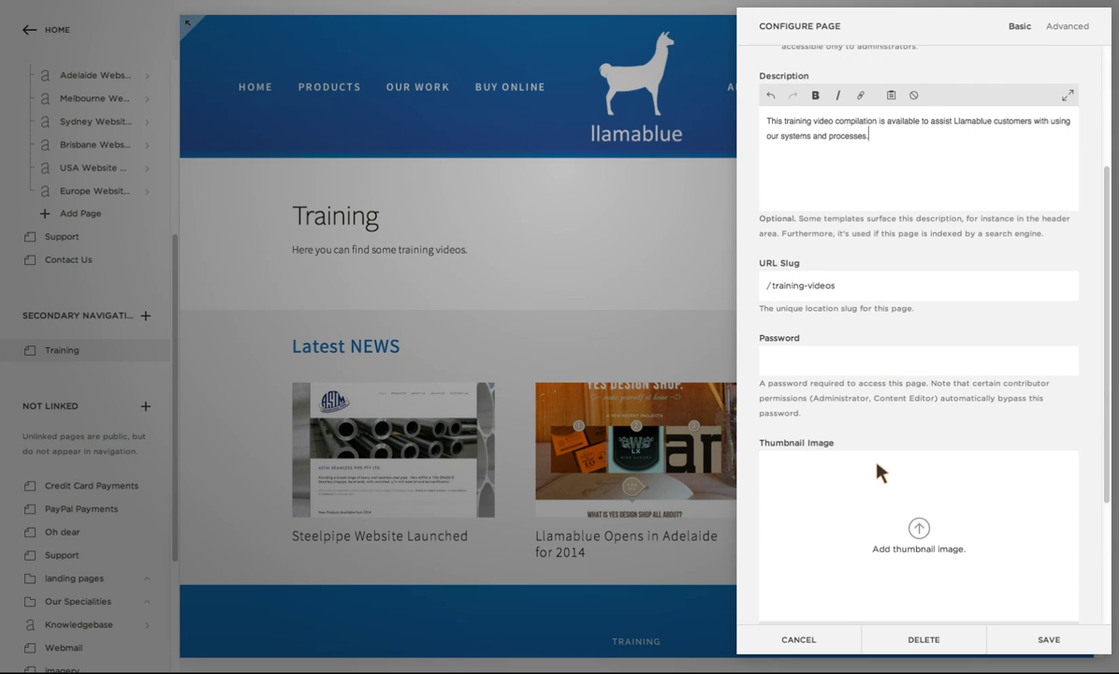
scroll(880, 472, down, 2)
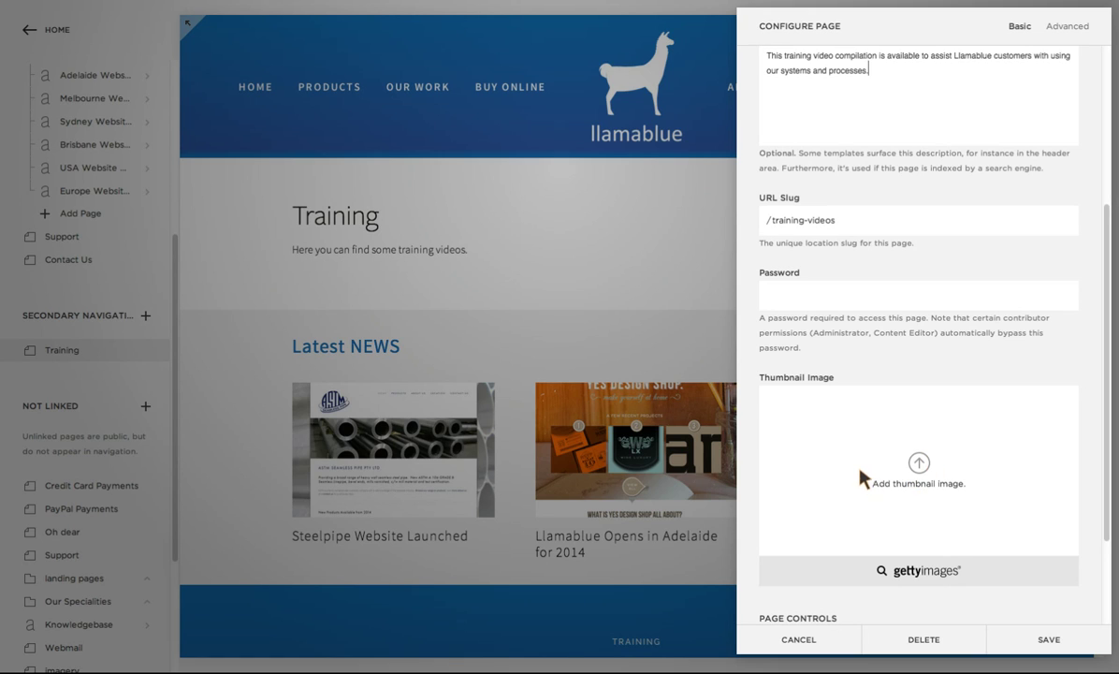
scroll(861, 473, down, 4)
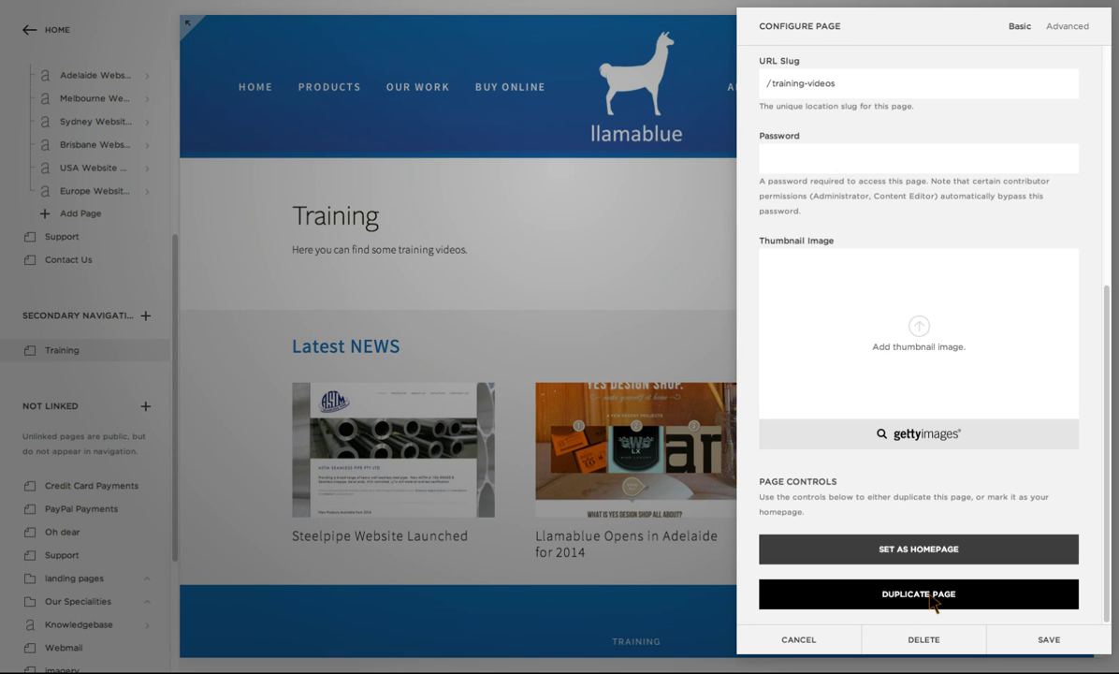
click(1050, 640)
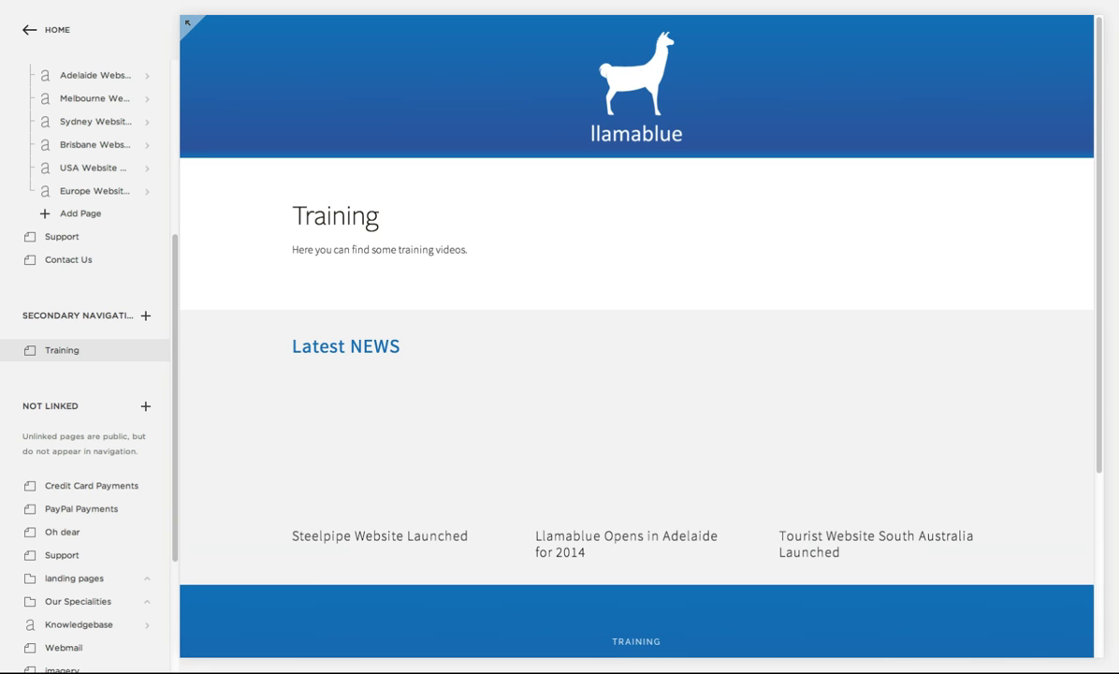
Move the Training page from the secondary navigation into the News folder as its first item
scroll(637, 375, down, 1)
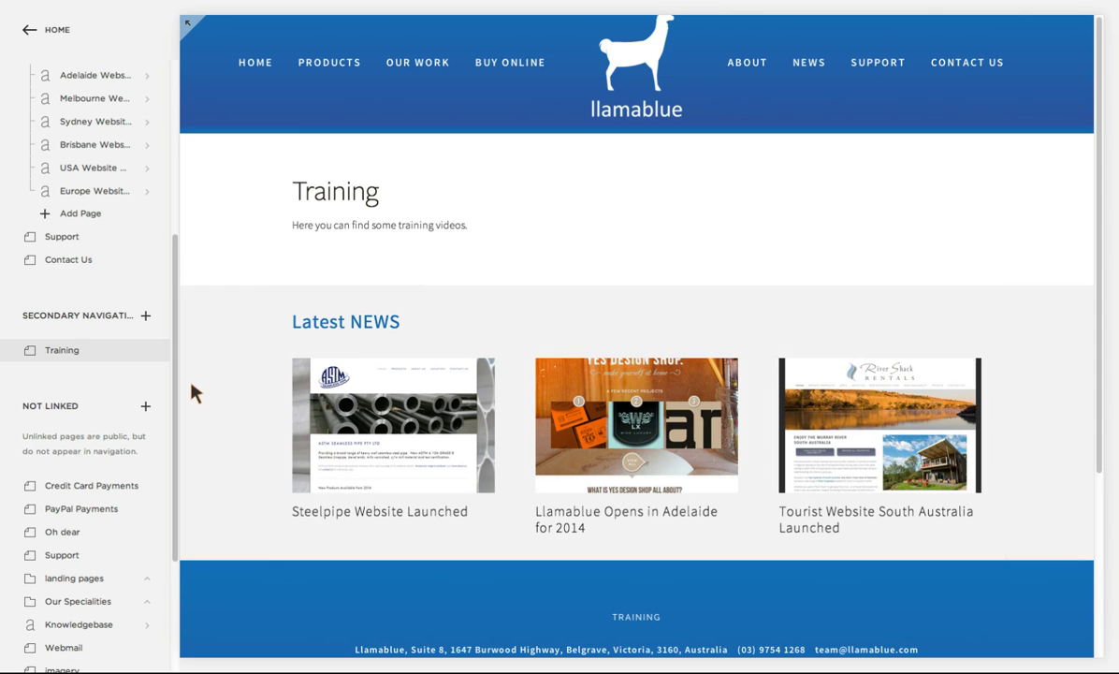
scroll(122, 271, up, 2)
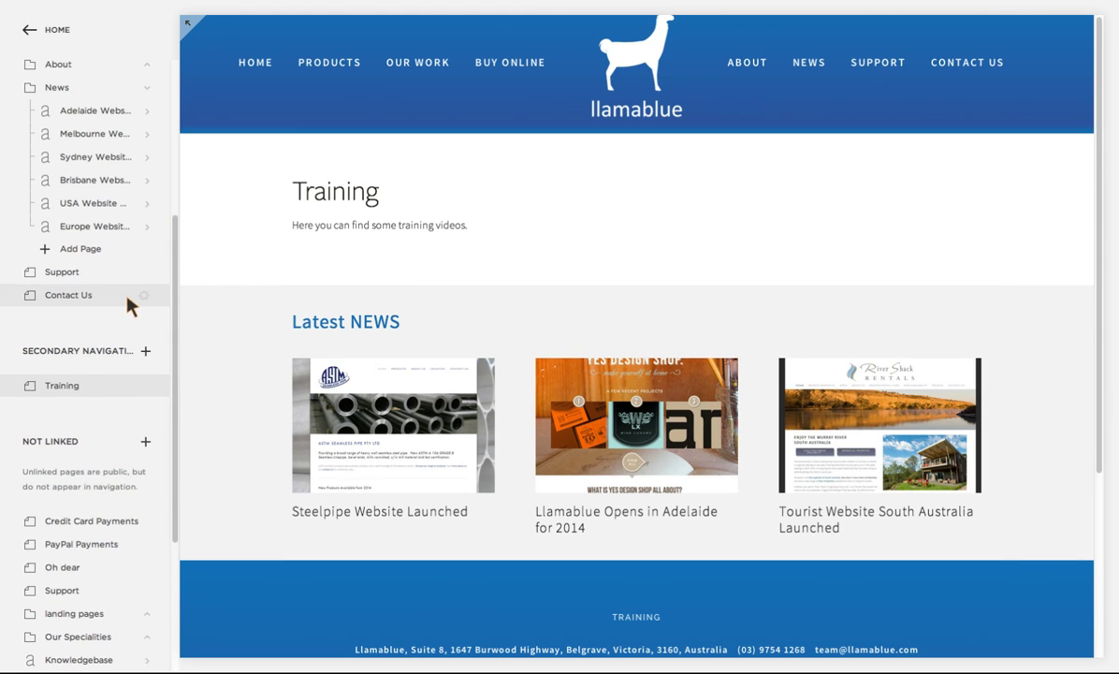
drag(92, 384, 112, 115)
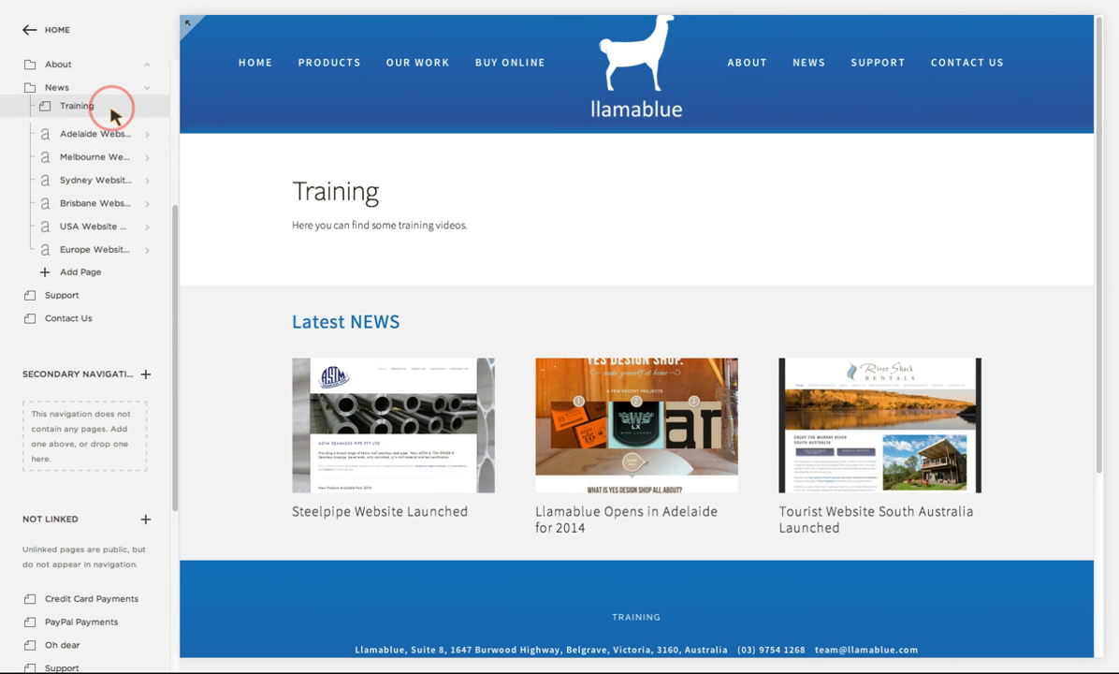
mouse_move(109, 112)
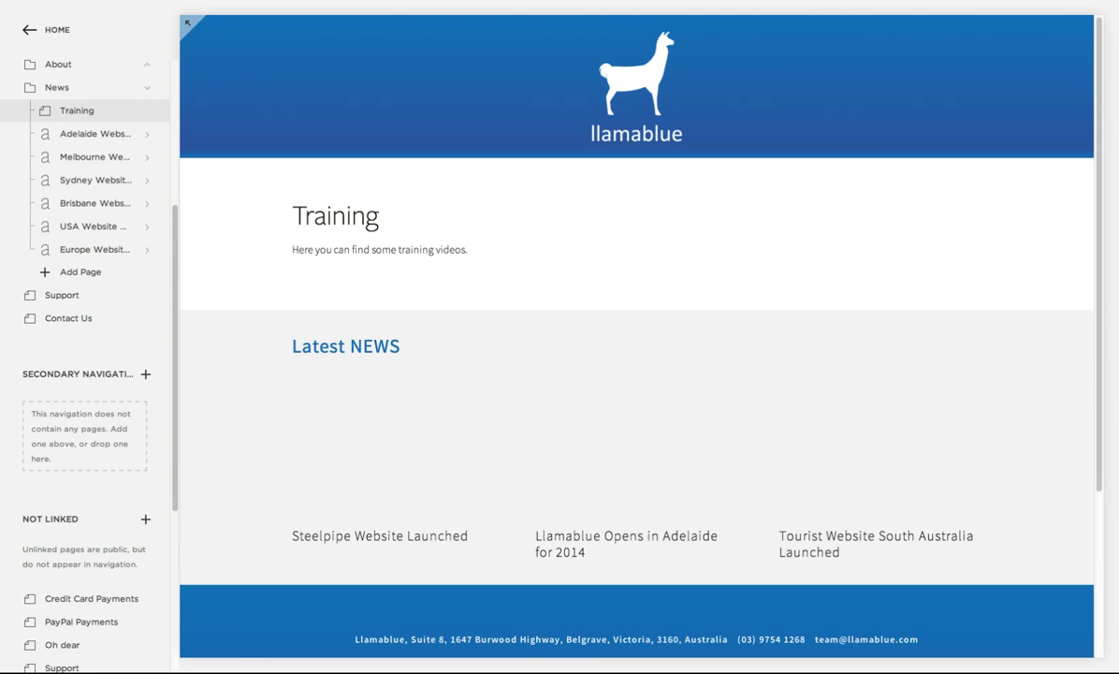
Preview the Training page at full-screen size and return to the page management view
mouse_move(811, 93)
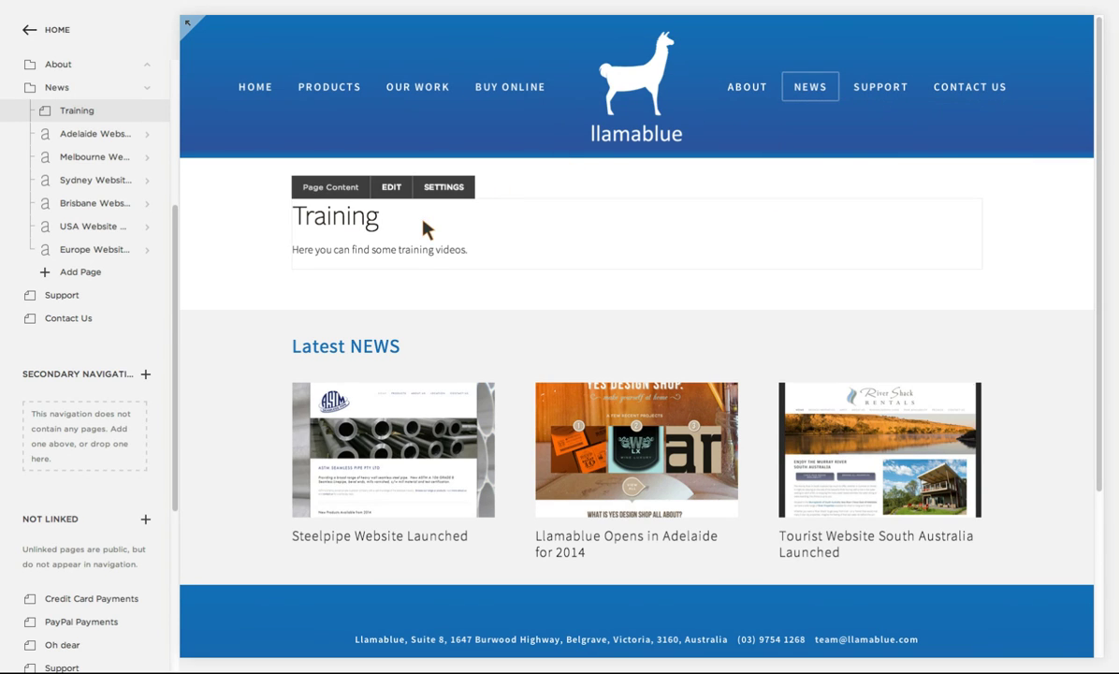
click(188, 29)
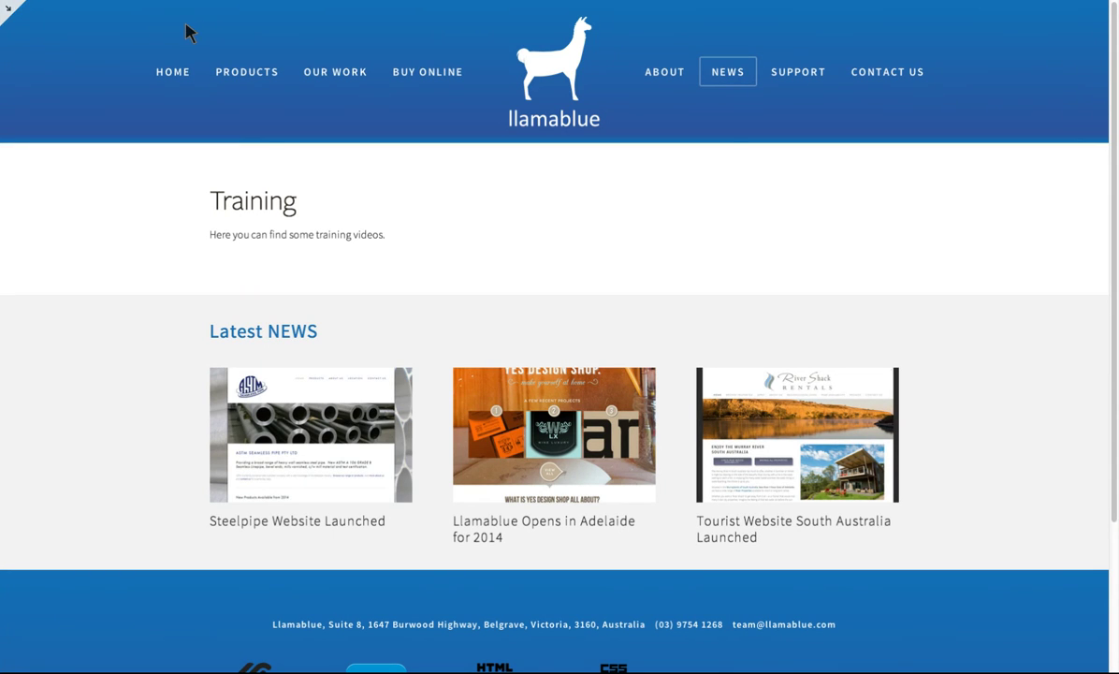
click(8, 17)
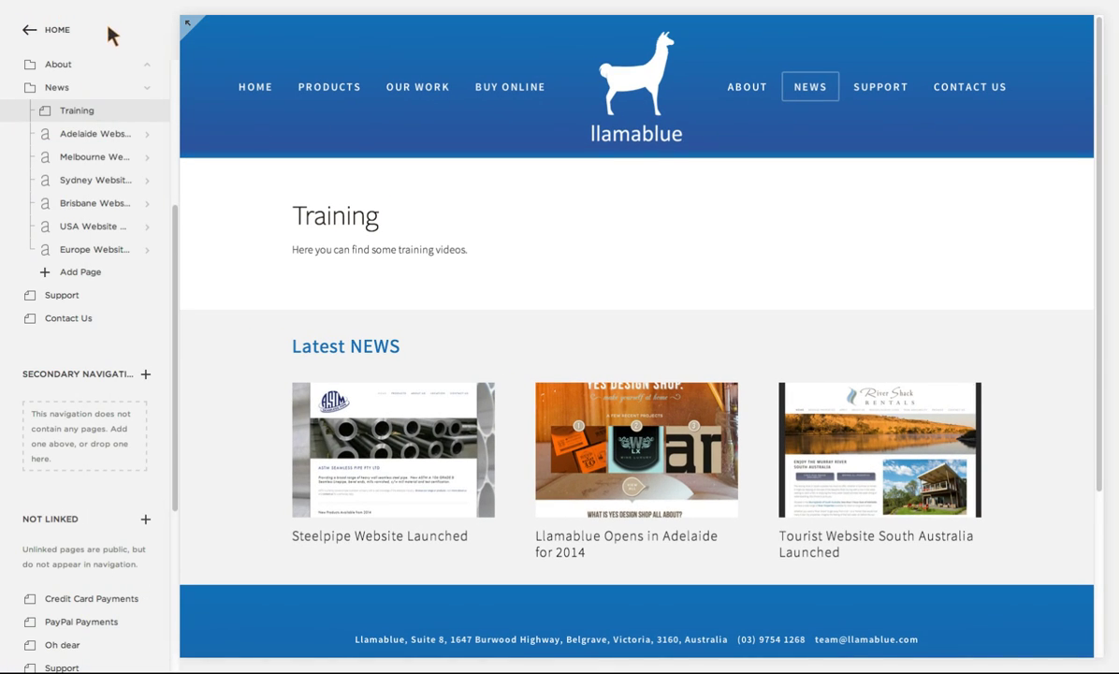
Examine the Traffic Overview in the site's metrics and return to the home menu
click(26, 35)
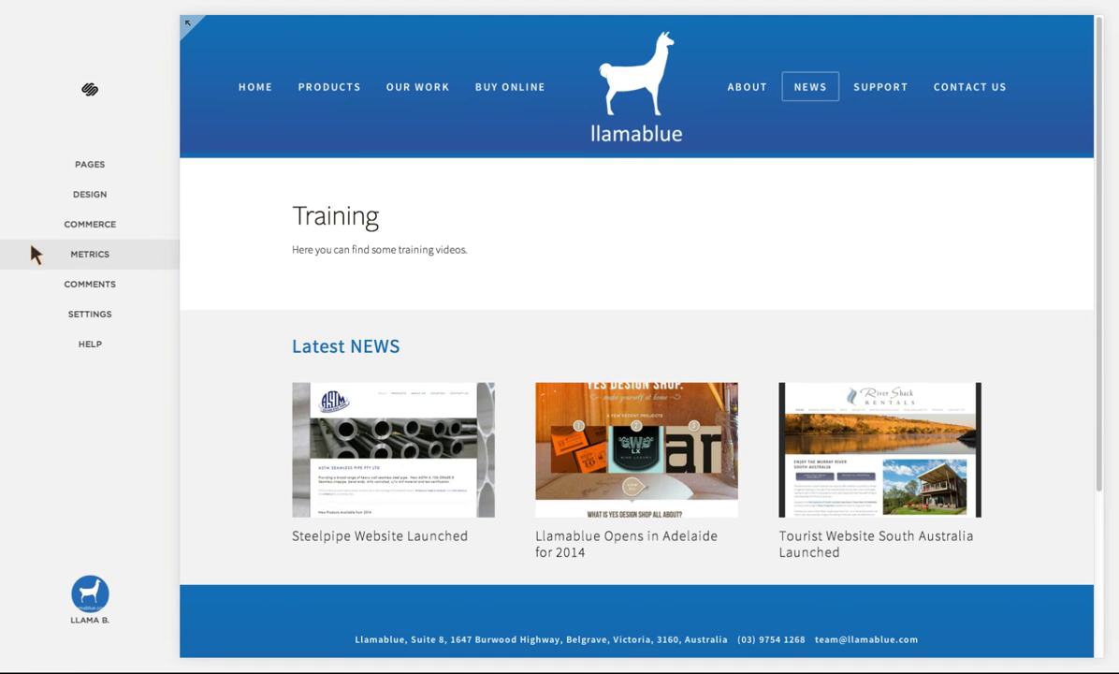
click(94, 256)
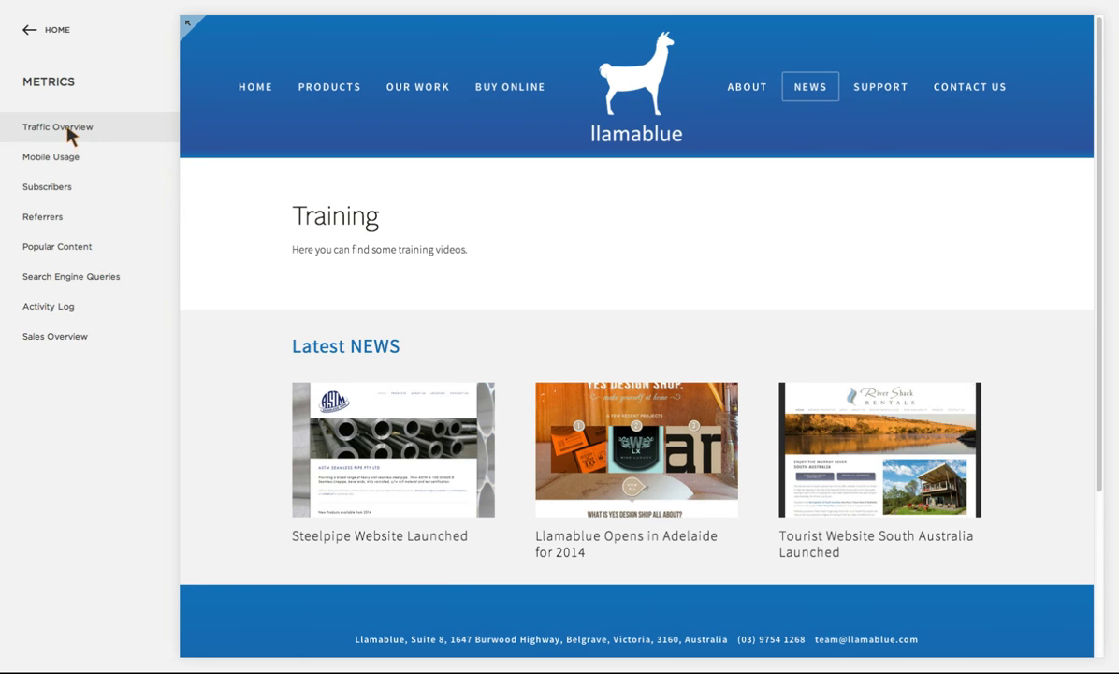
click(71, 134)
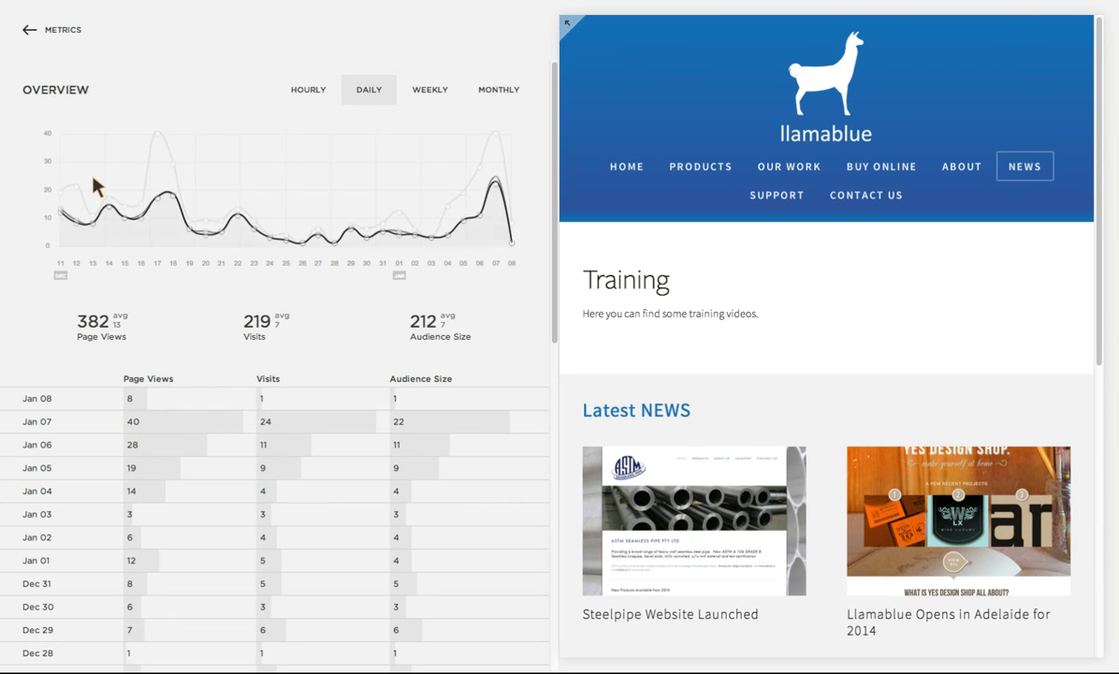
click(26, 32)
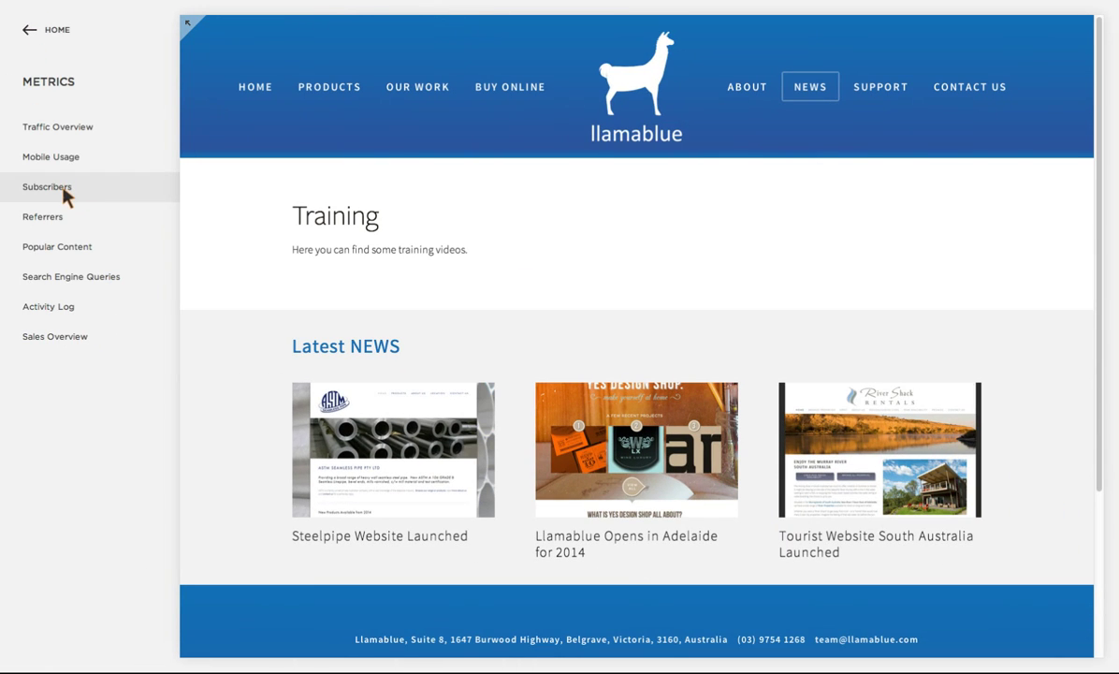
click(27, 31)
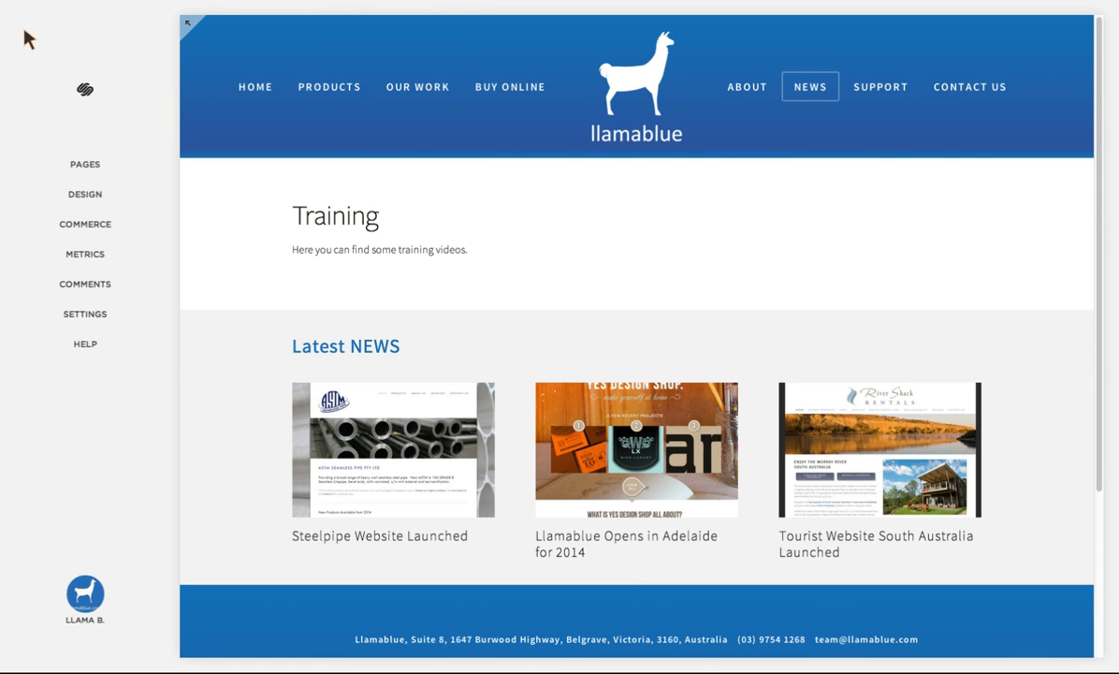
Return to the site's page list and open the first page inside the Products group
click(91, 167)
click(84, 165)
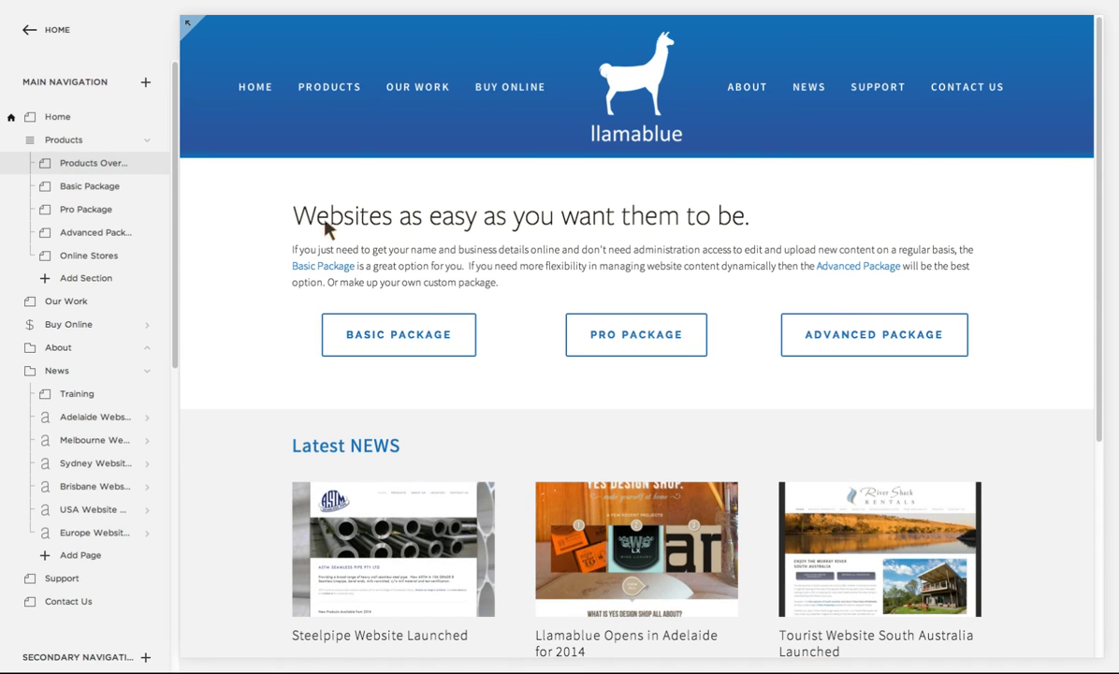
mouse_move(391, 192)
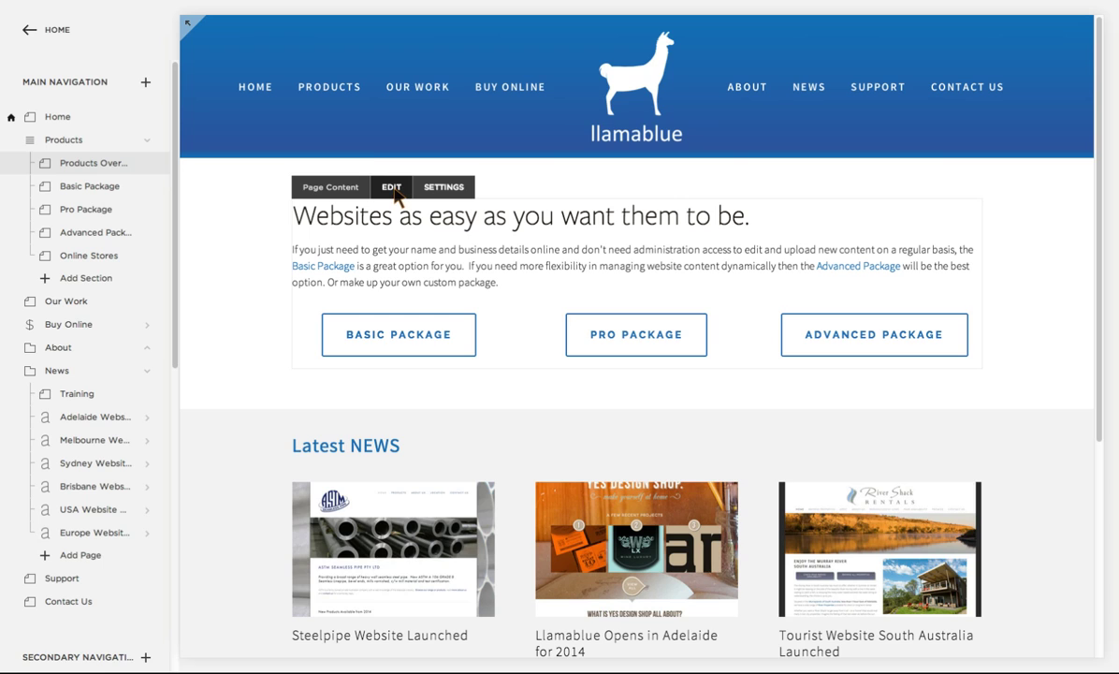